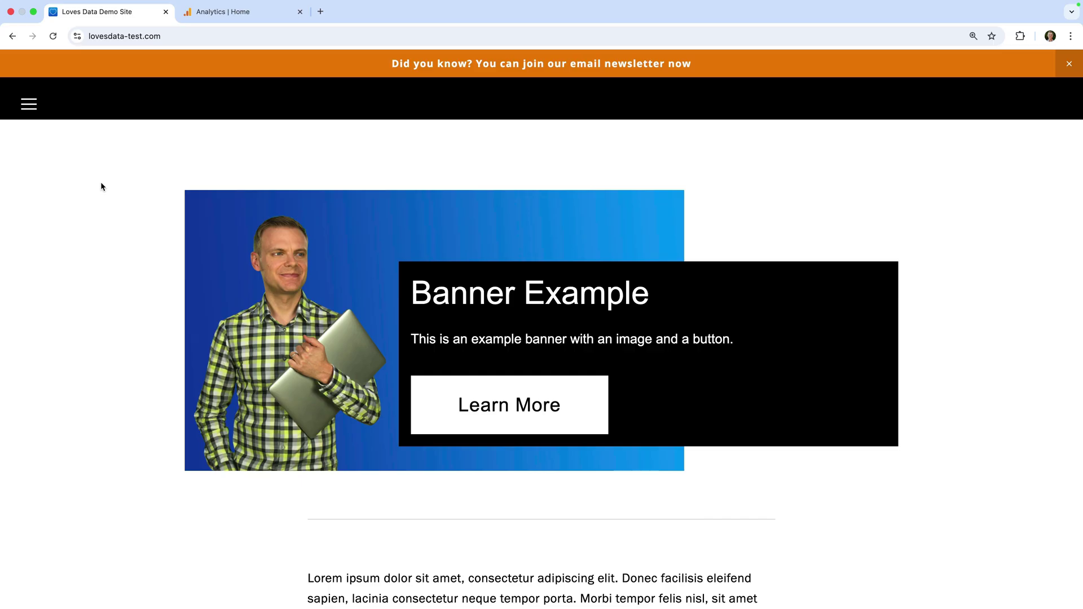
# Go to the YouTube Tracking Example page through the demo site's menu
pyautogui.click(32, 113)
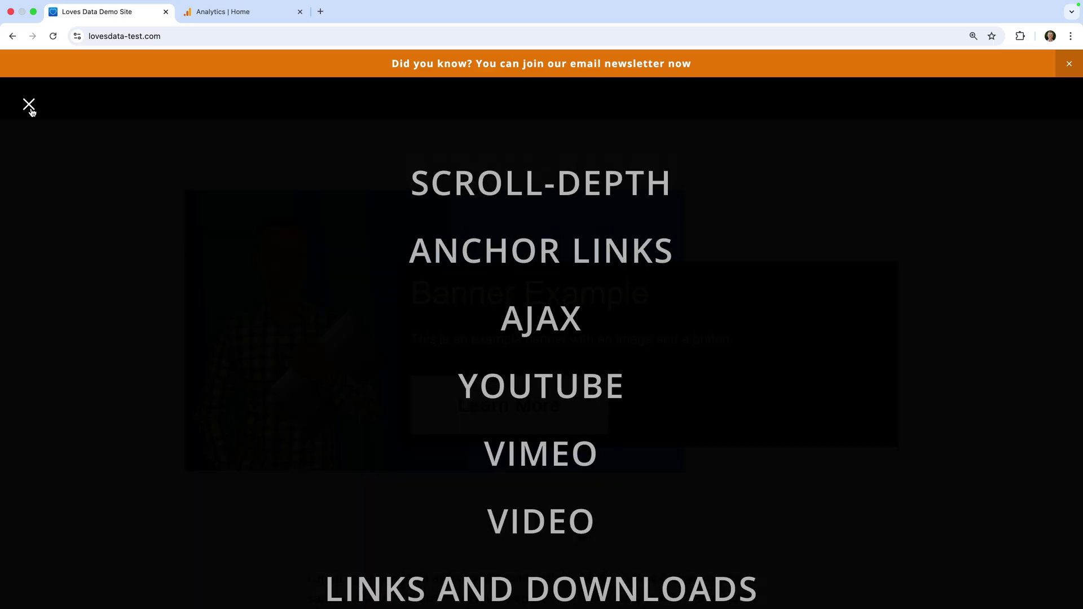
pyautogui.click(518, 388)
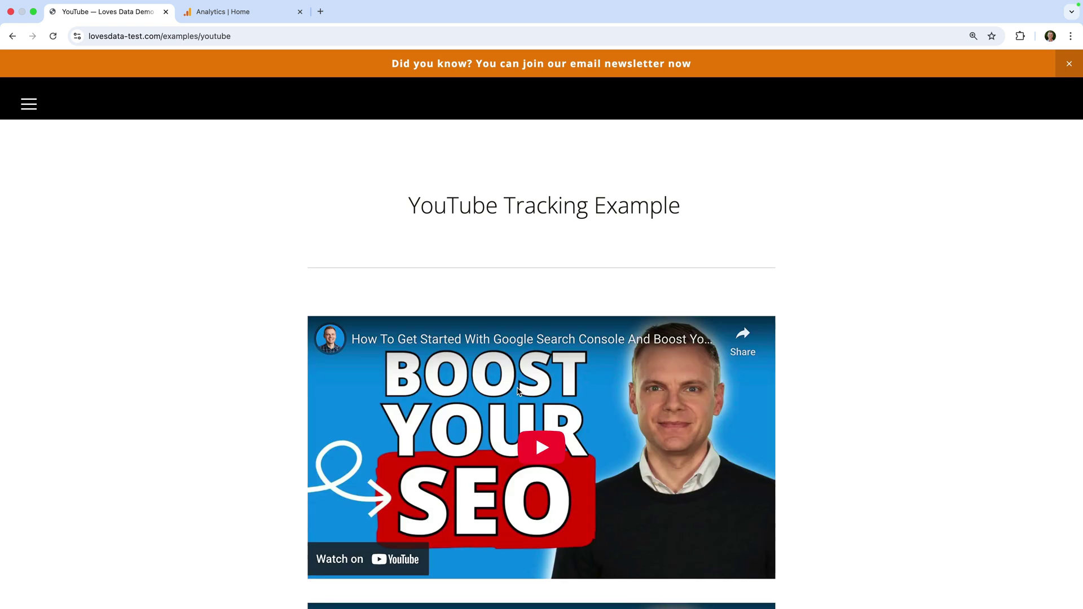
pyautogui.scroll(-15, 518, 392)
pyautogui.scroll(-7, 516, 387)
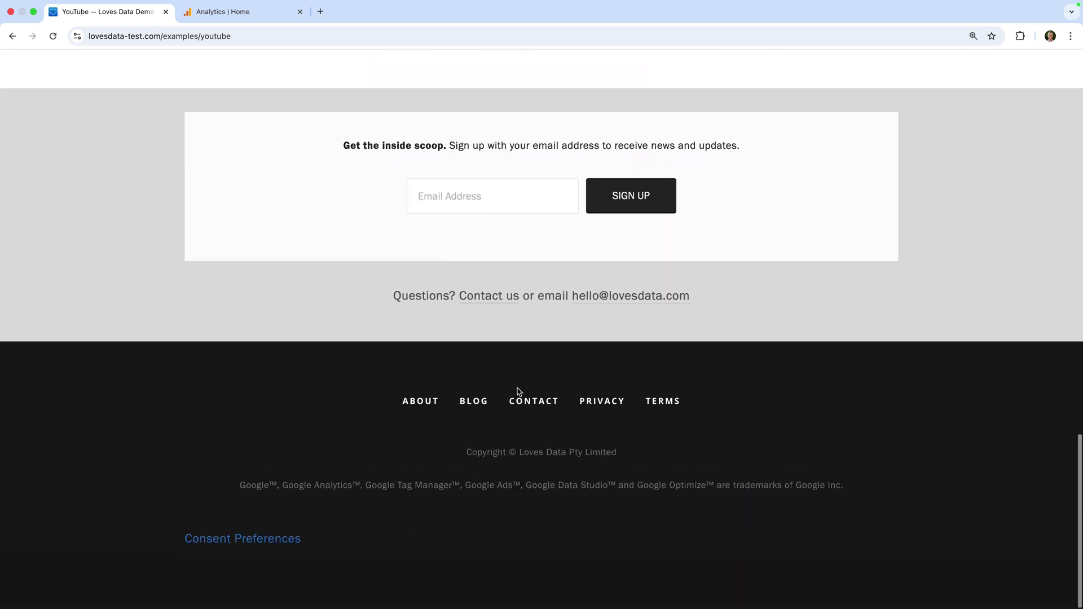
pyautogui.scroll(5, 517, 387)
pyautogui.scroll(15, 517, 387)
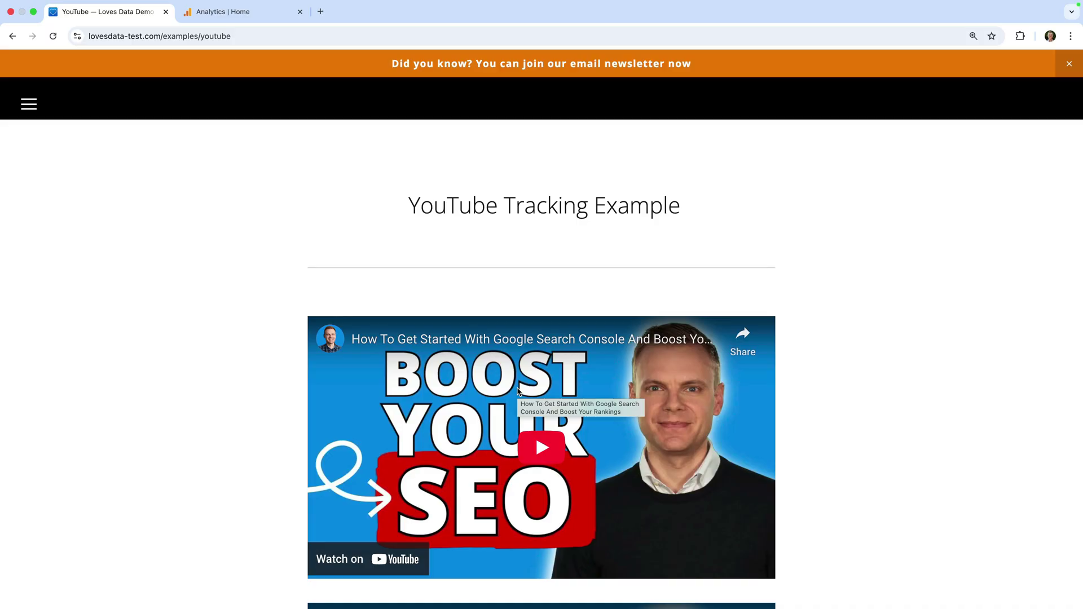
pyautogui.scroll(-5, 518, 389)
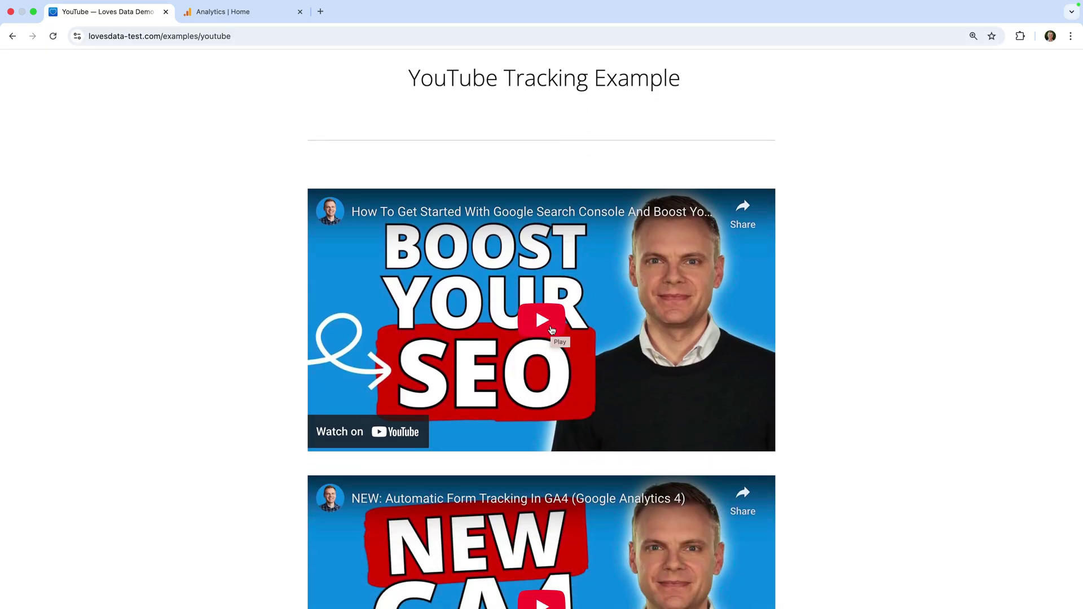
# Play the first embedded video and pause it at 0:04
pyautogui.click(552, 330)
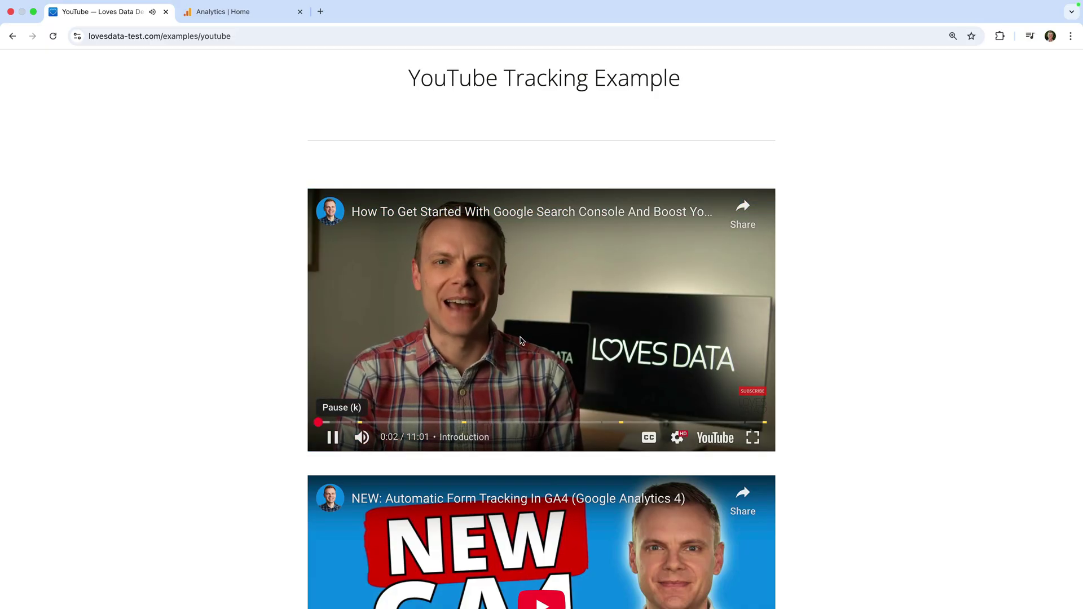
pyautogui.click(328, 449)
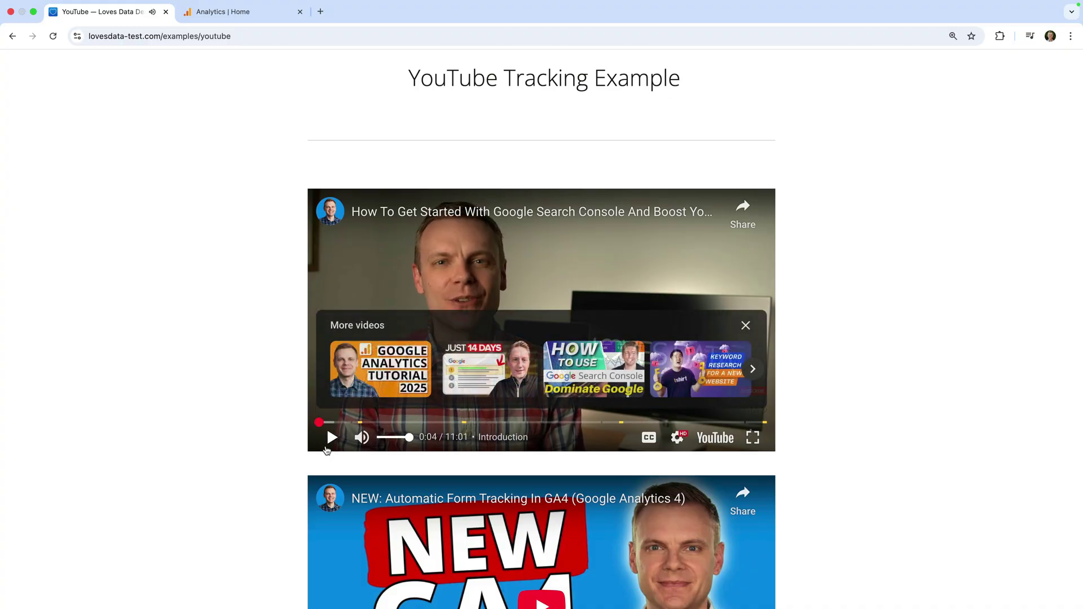
pyautogui.scroll(3, 327, 450)
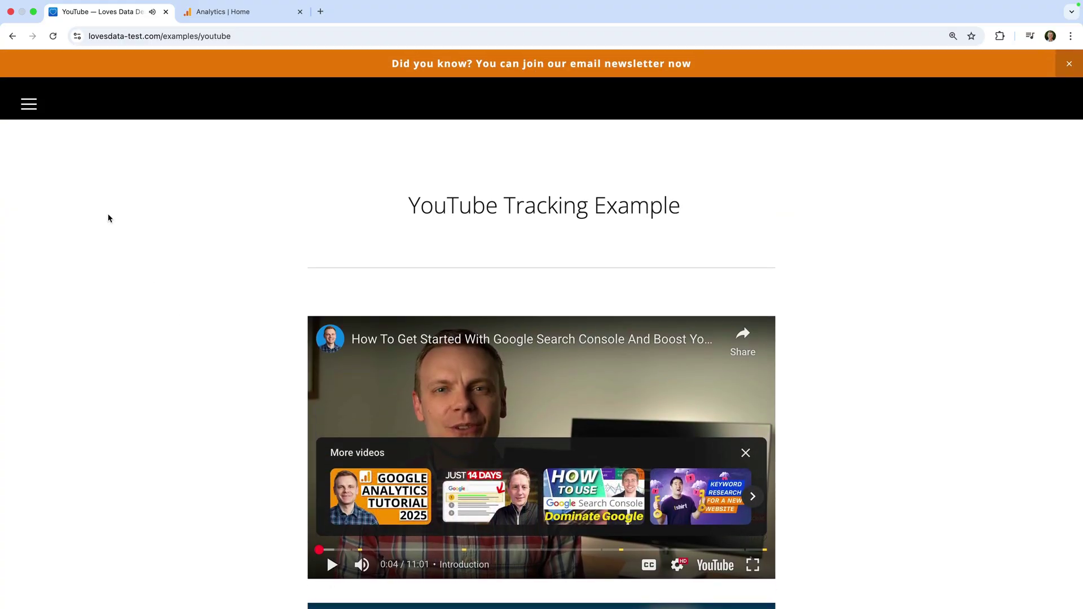
pyautogui.click(29, 109)
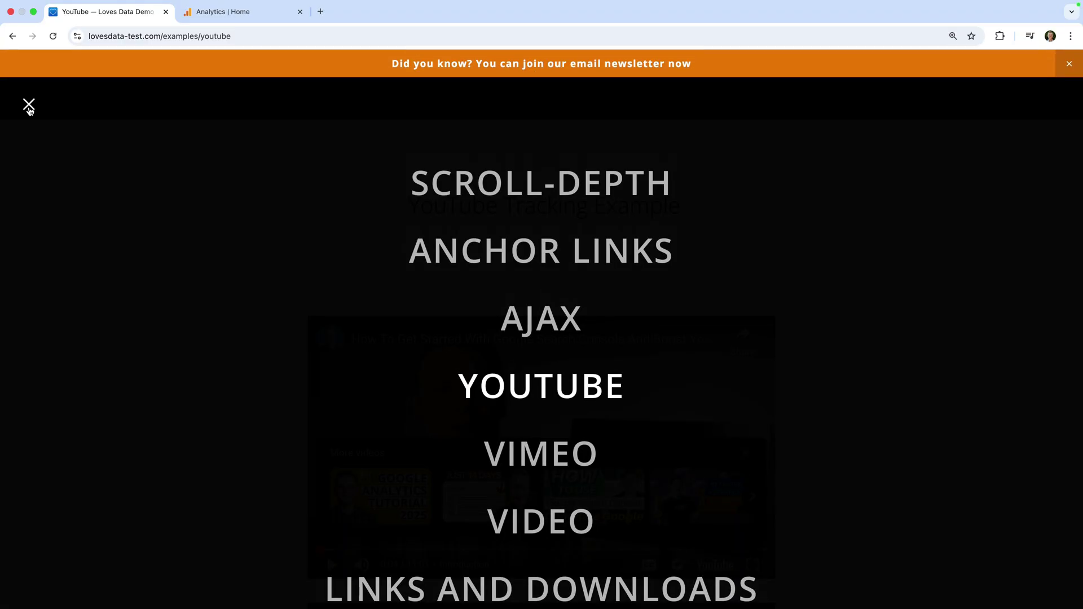
pyautogui.click(29, 109)
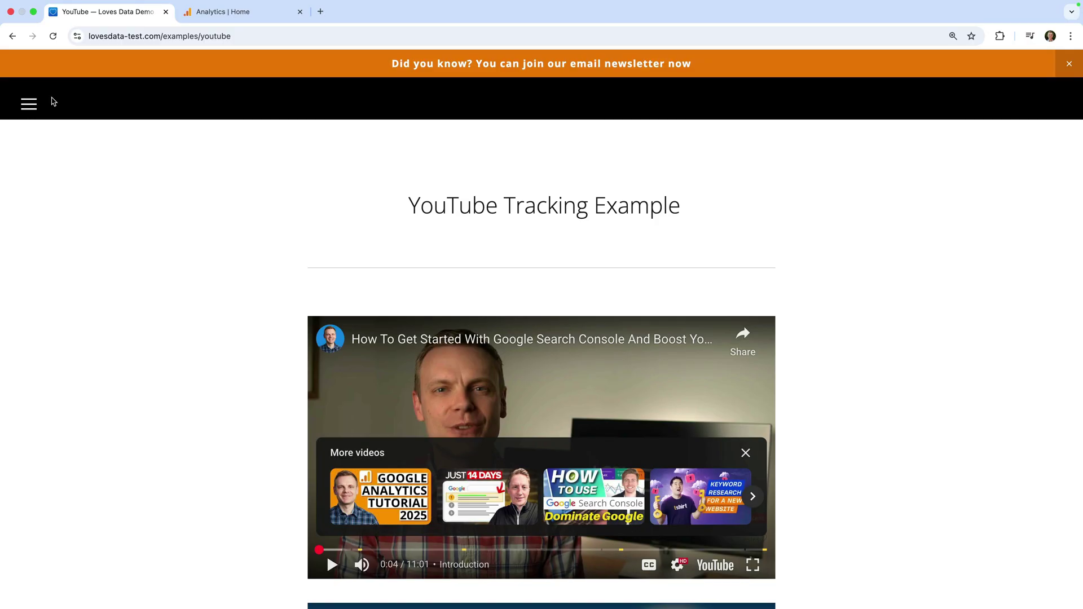
# In the Analytics tab, open Reports > Realtime overview showing 2 active users
pyautogui.click(254, 12)
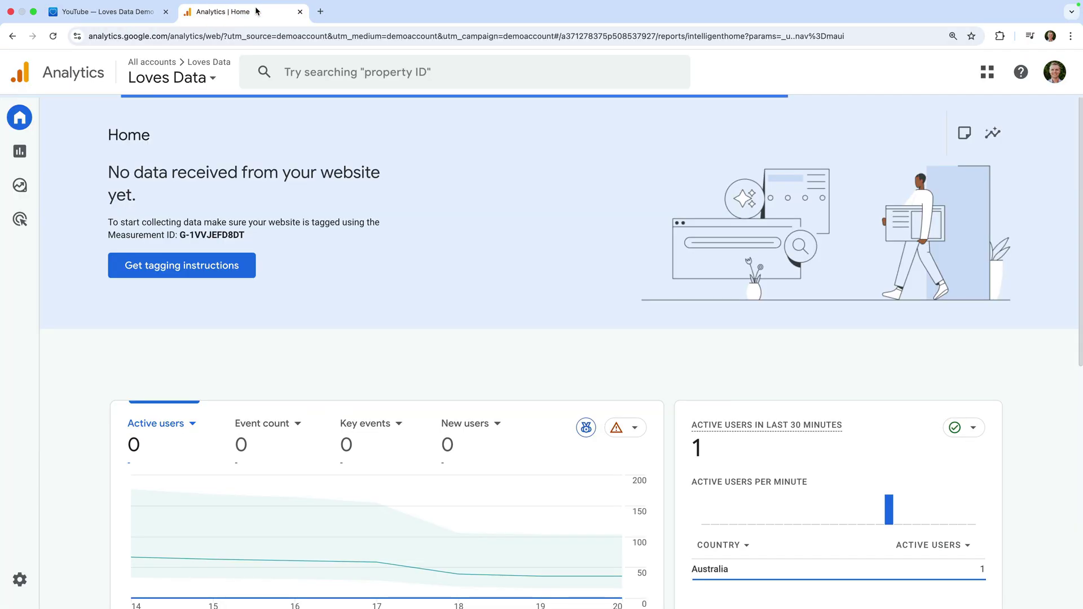
pyautogui.click(19, 151)
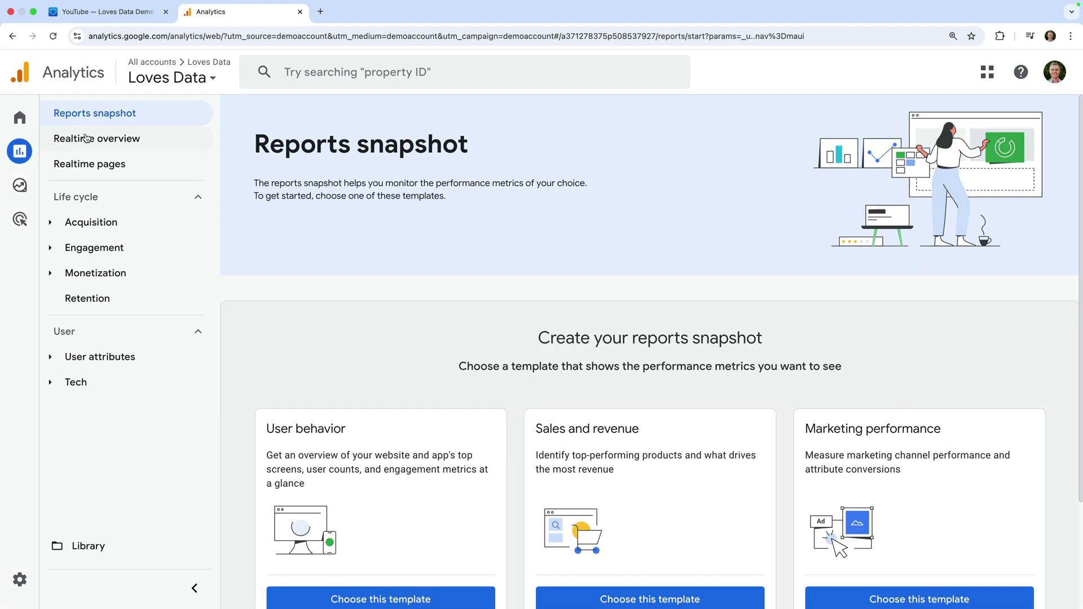
pyautogui.click(134, 141)
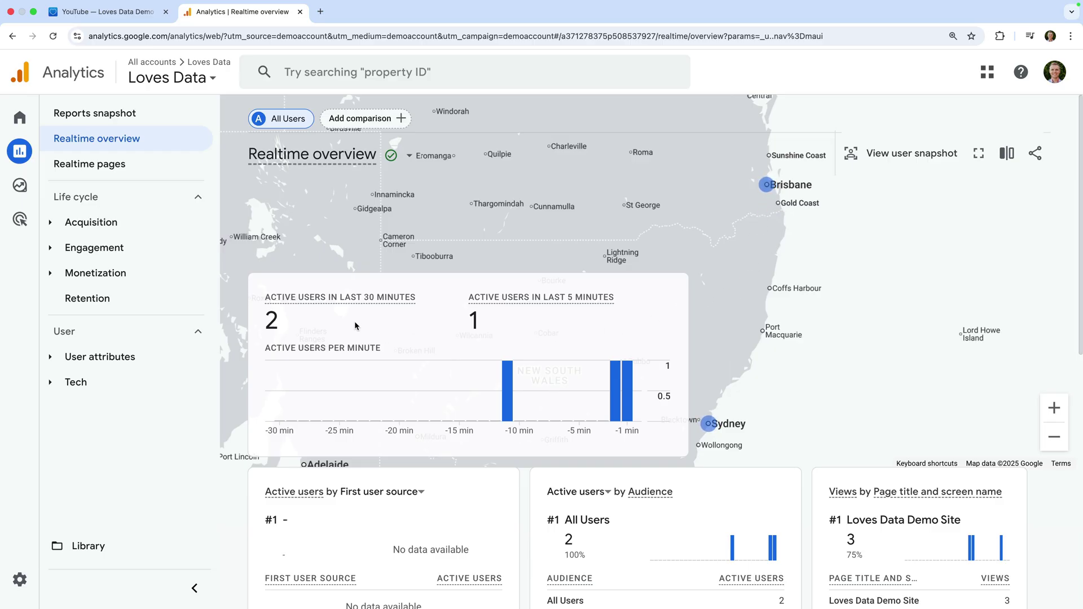
pyautogui.scroll(-2, 356, 325)
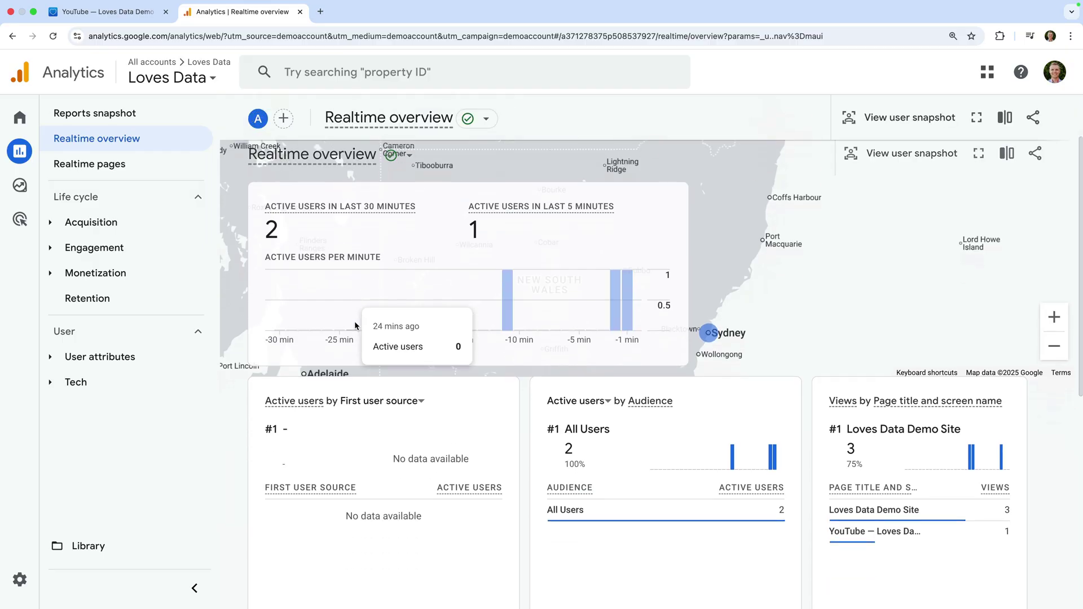
pyautogui.scroll(-3, 355, 326)
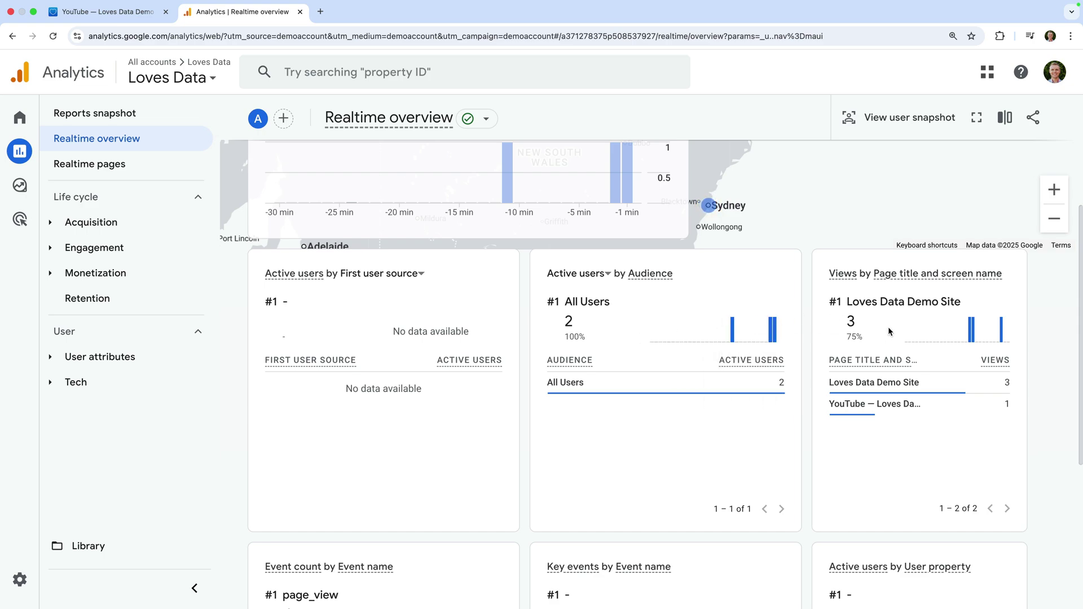
pyautogui.scroll(-5, 889, 331)
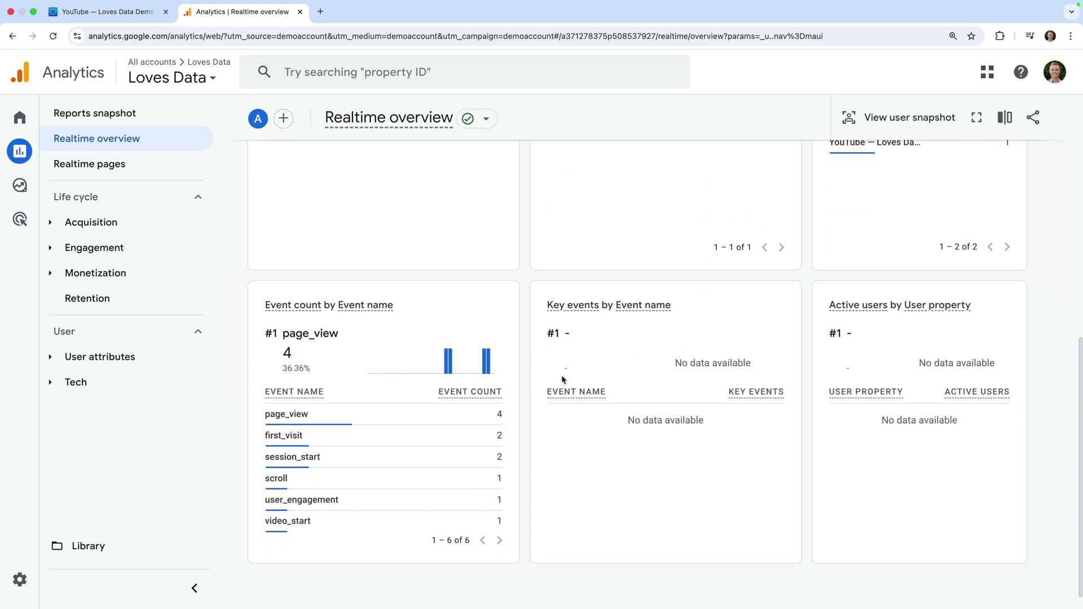
pyautogui.moveTo(455, 478)
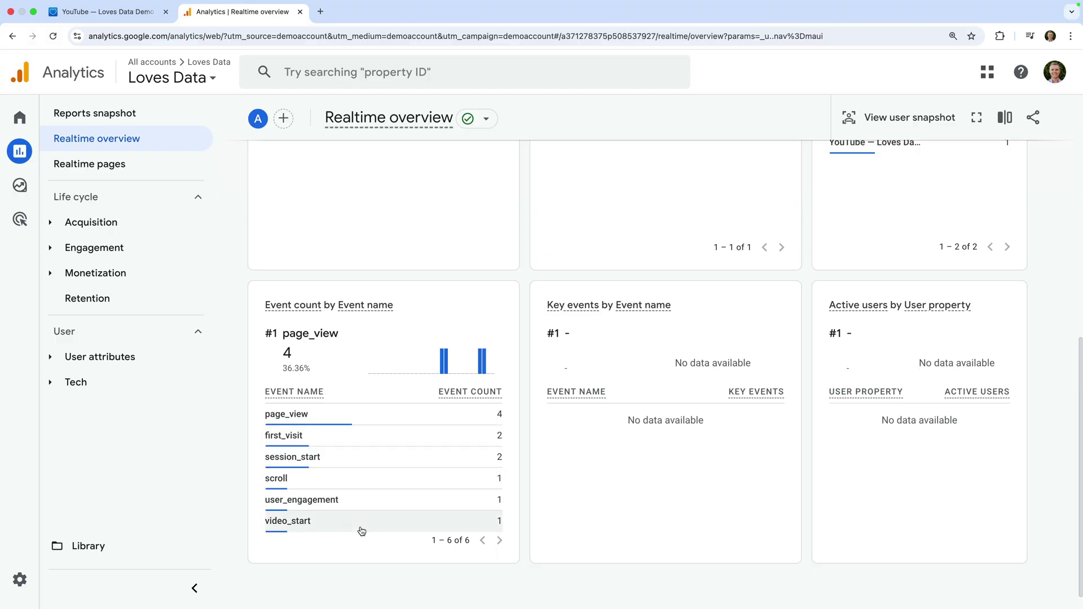
pyautogui.moveTo(361, 531)
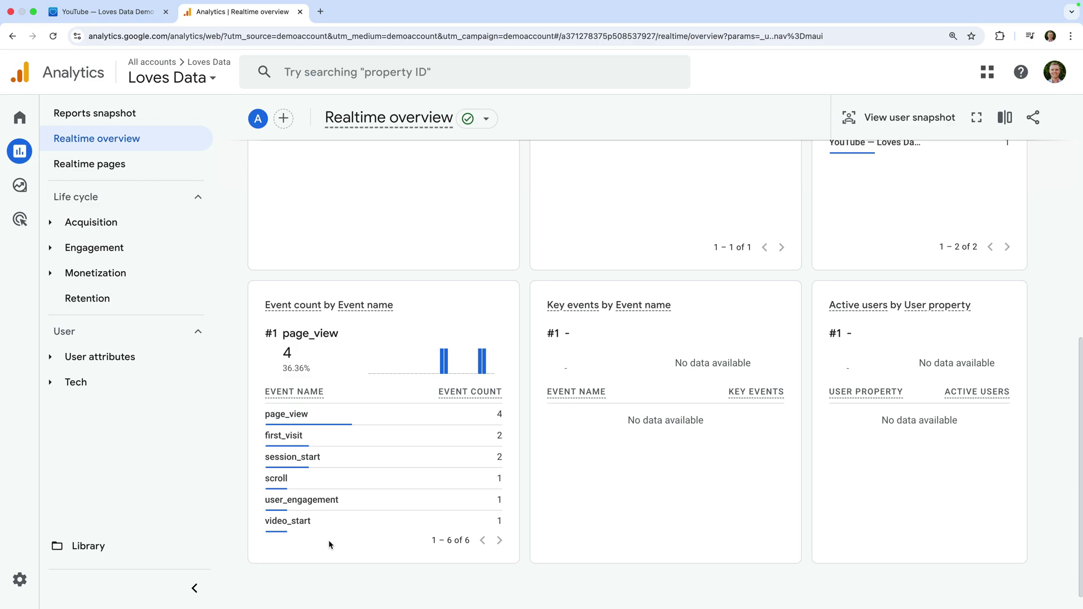
# Break down page_view events by page_location, showing three page URLs with counts 2, 1 and 1
pyautogui.click(299, 417)
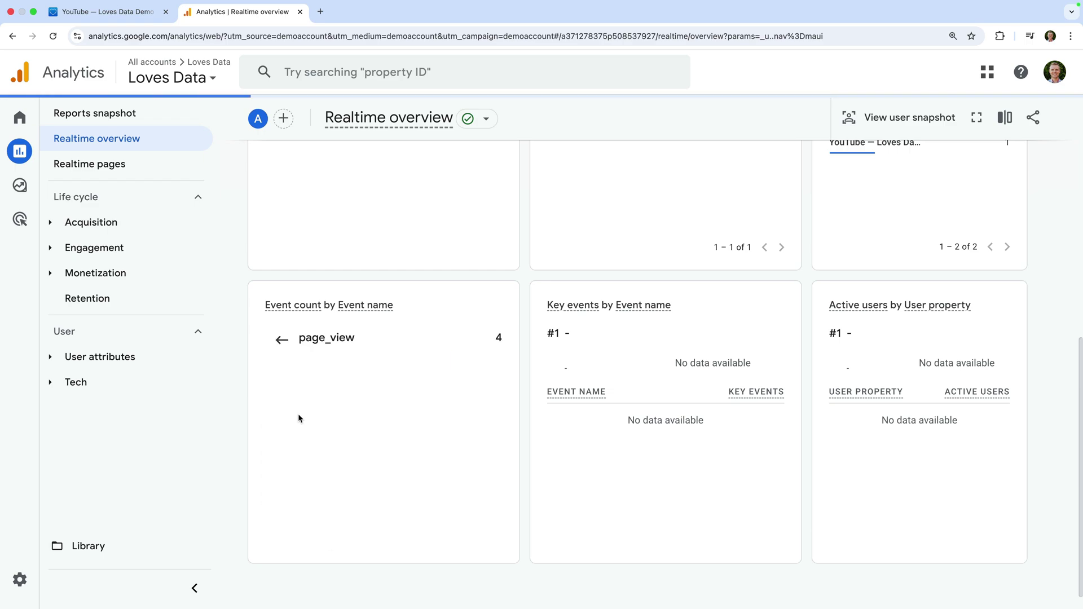
pyautogui.moveTo(403, 392)
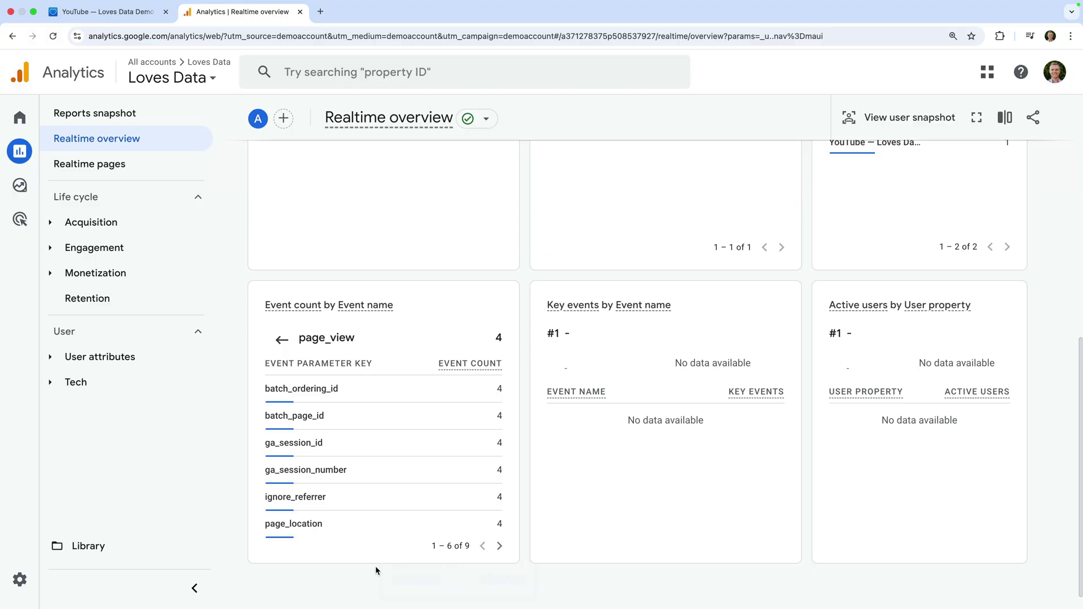
pyautogui.click(330, 526)
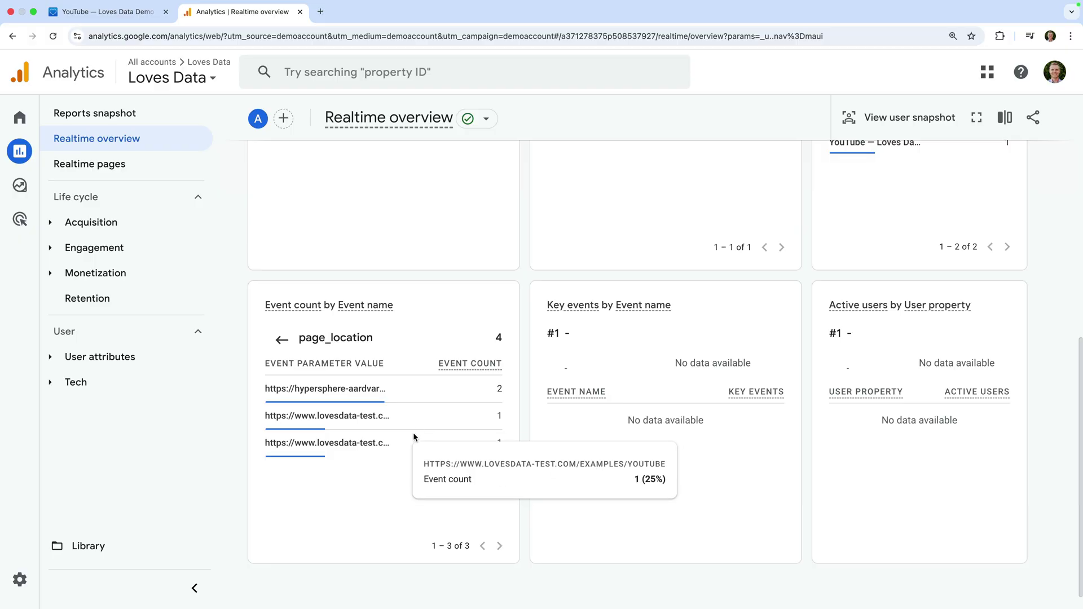
pyautogui.moveTo(420, 421)
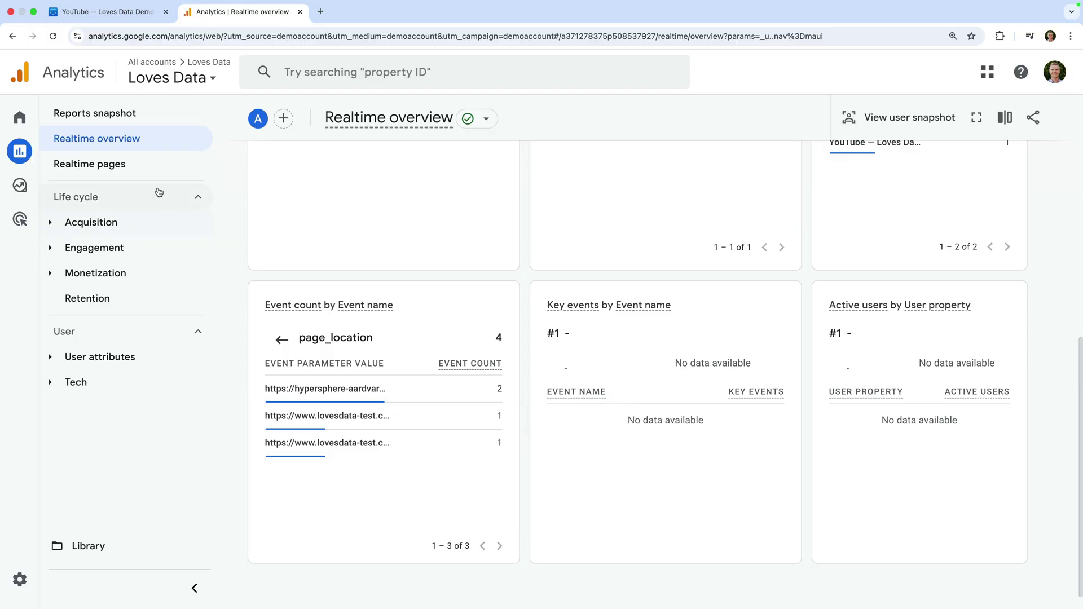
# View Realtime pages (/ at 3 views, /examples/youtube at 1) and expand Acquisition
pyautogui.click(139, 172)
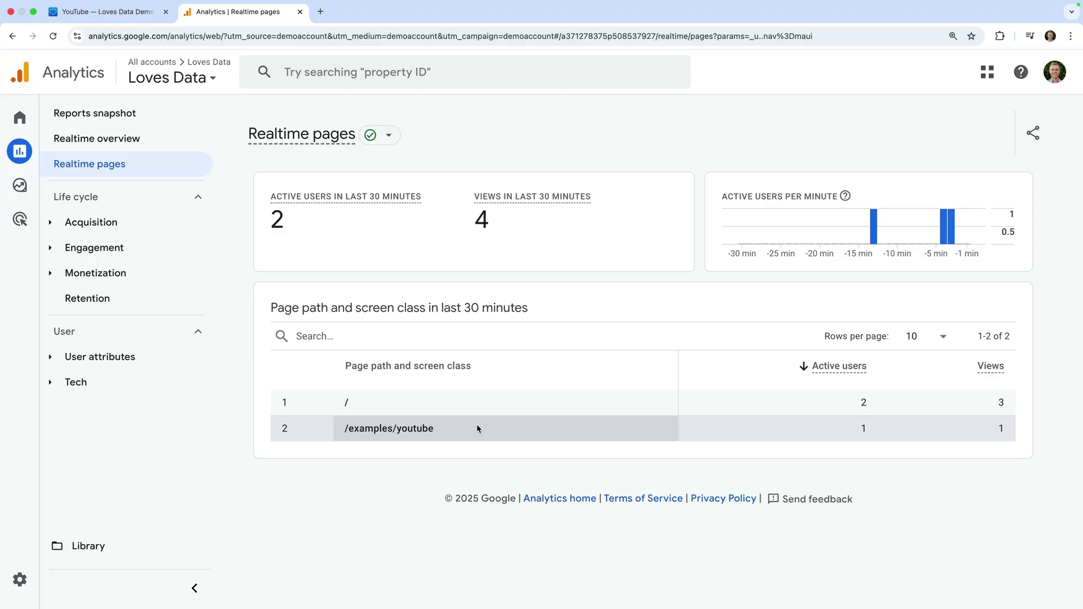
pyautogui.click(142, 226)
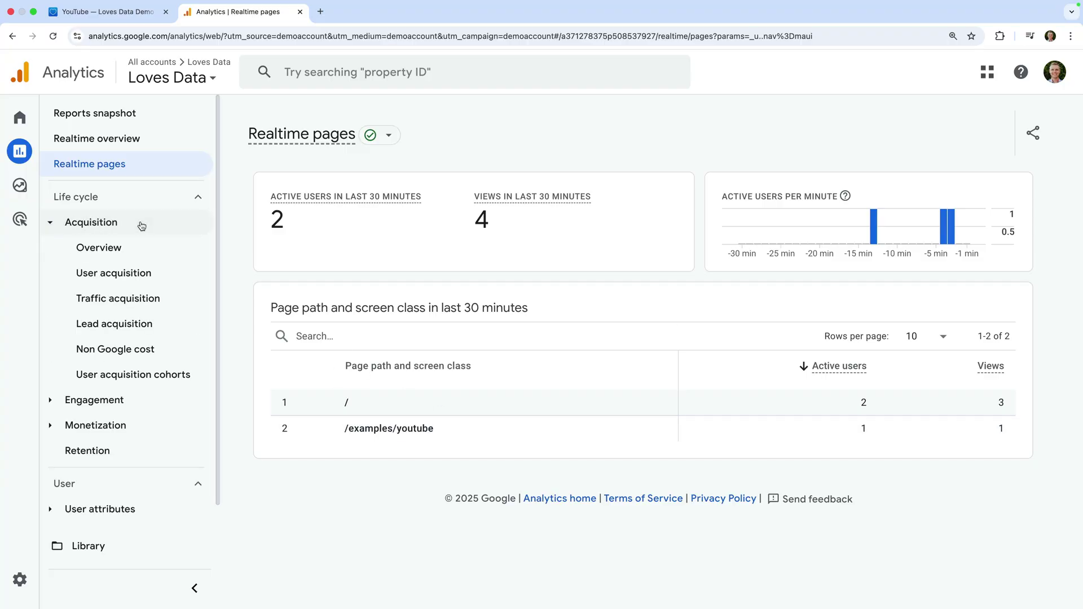
pyautogui.click(141, 252)
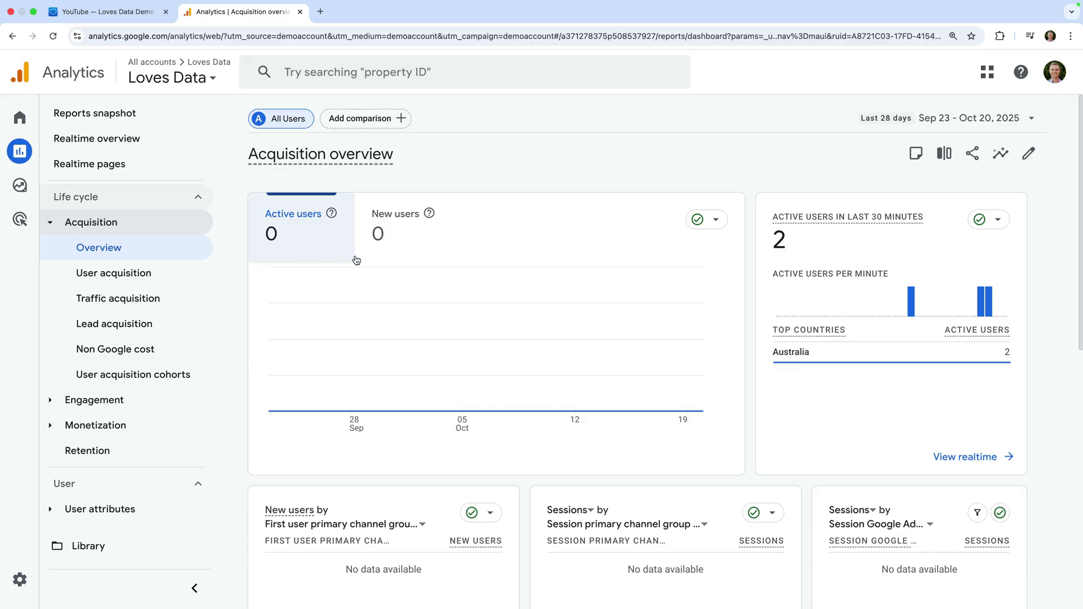
pyautogui.scroll(-10, 415, 257)
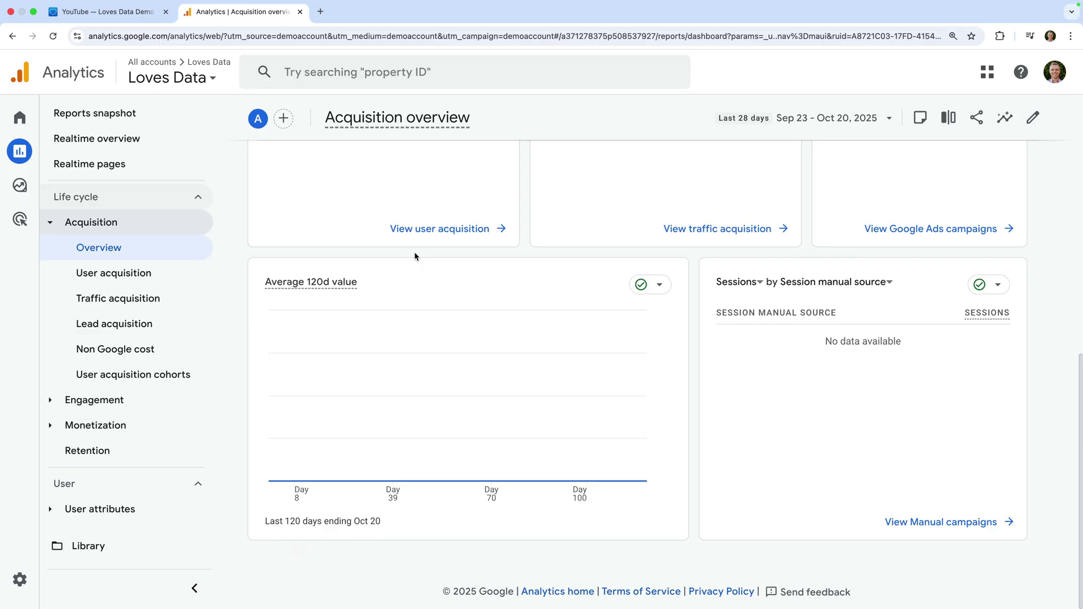
pyautogui.scroll(6, 414, 252)
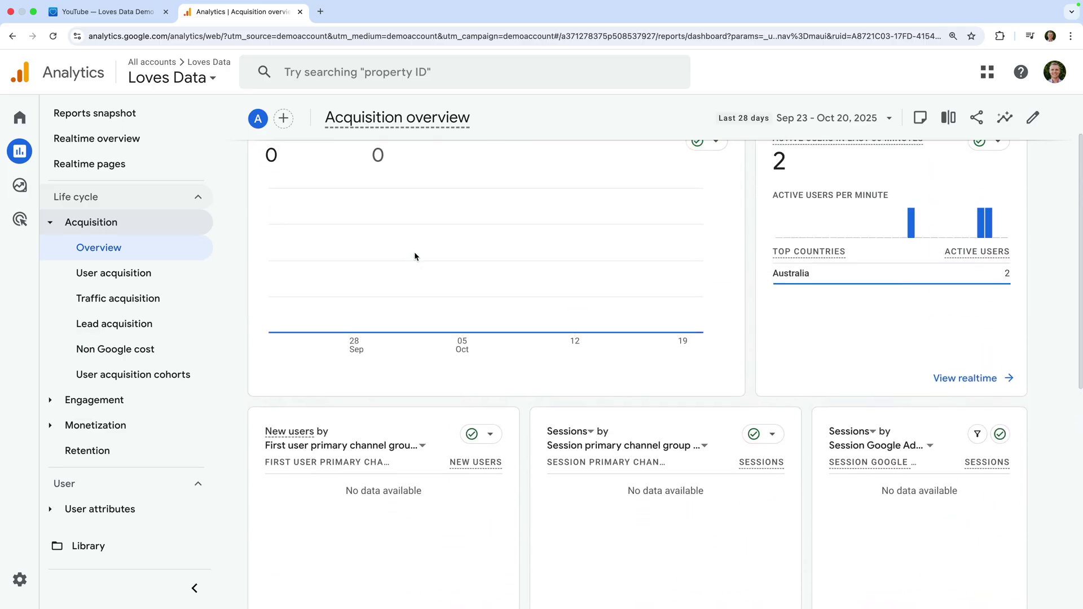
pyautogui.scroll(2, 414, 256)
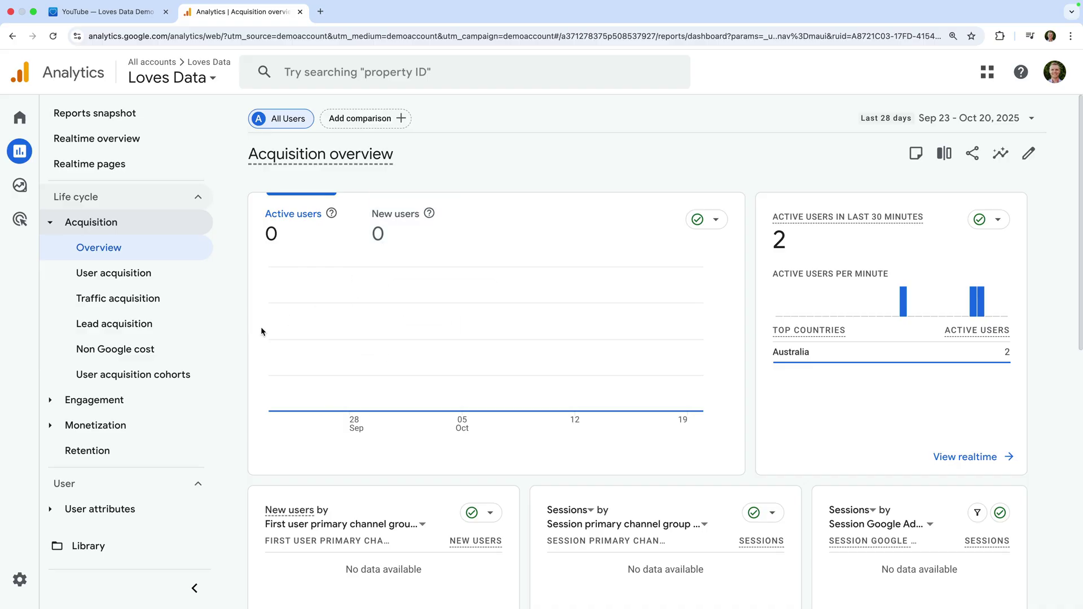
pyautogui.moveTo(25, 541)
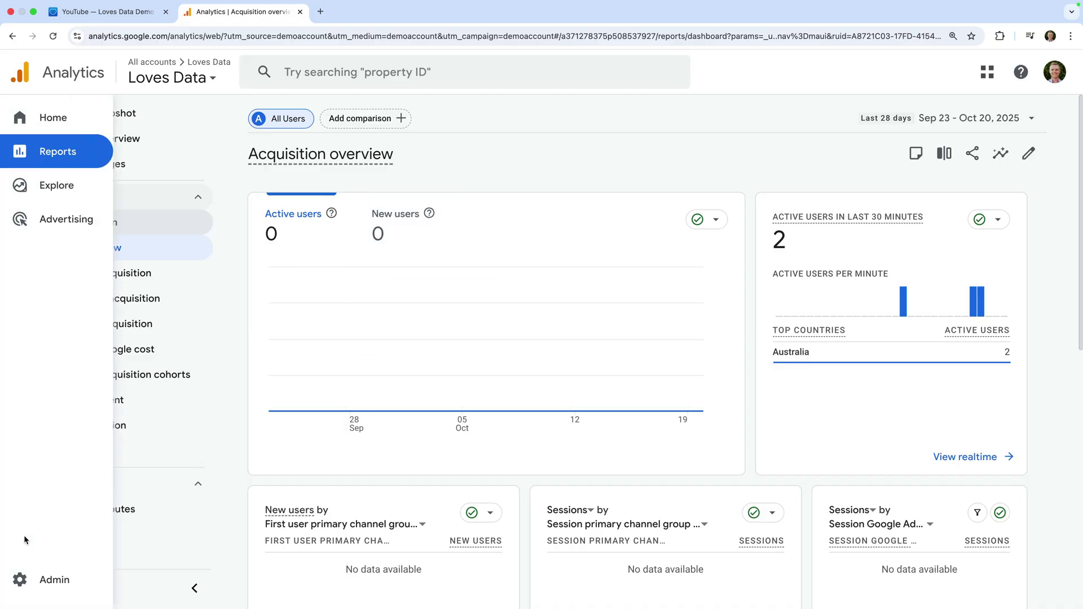
# Go to Admin and expand Product links to list Google Ads, BigQuery and Search Console
pyautogui.click(74, 588)
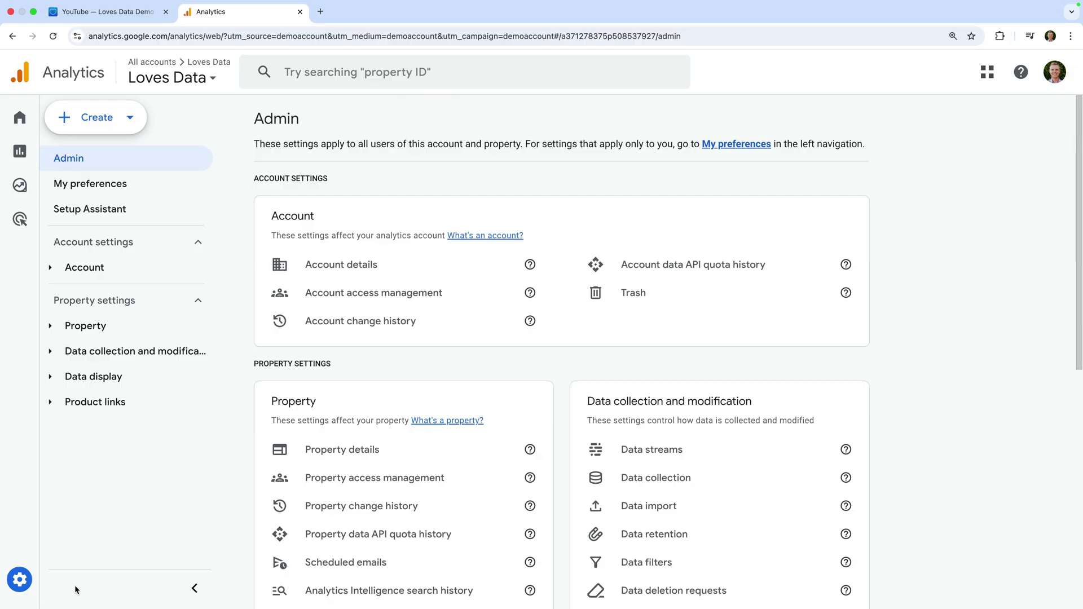
pyautogui.scroll(-6, 363, 514)
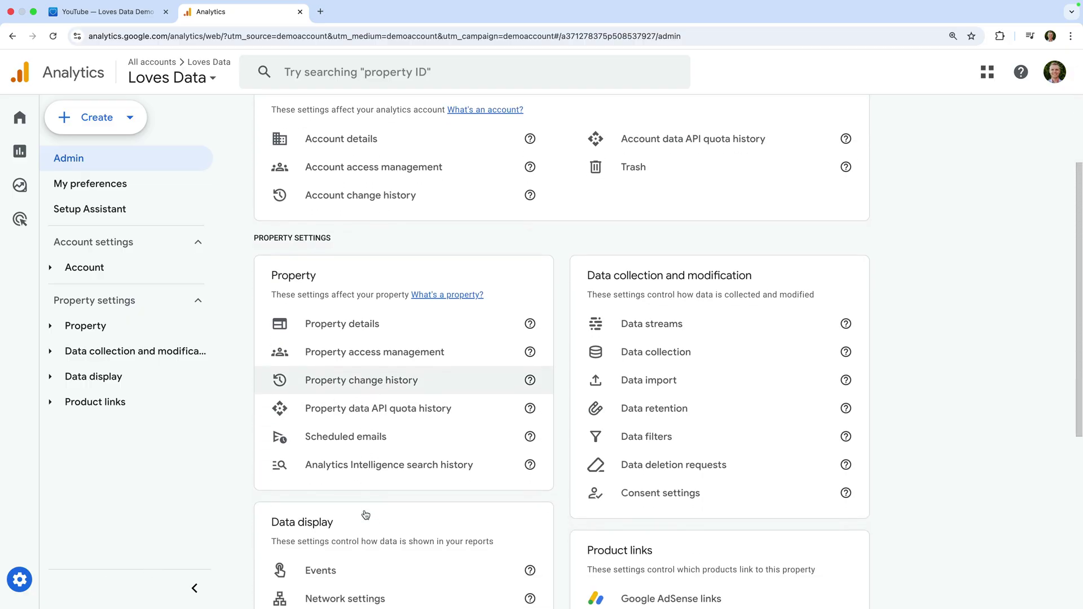
pyautogui.scroll(-1, 364, 514)
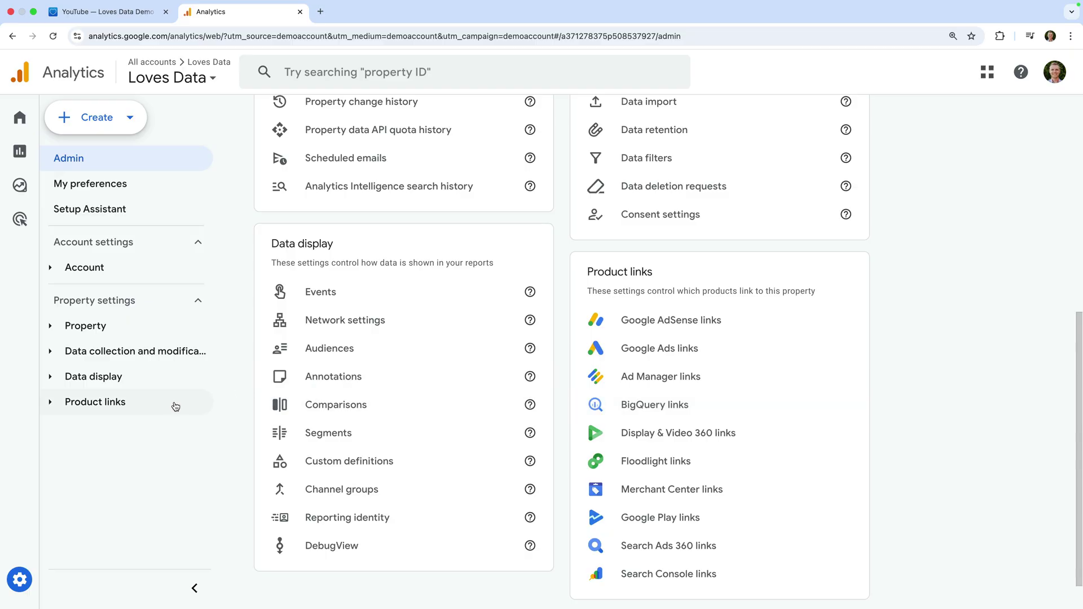
pyautogui.click(176, 406)
pyautogui.scroll(-2, 179, 451)
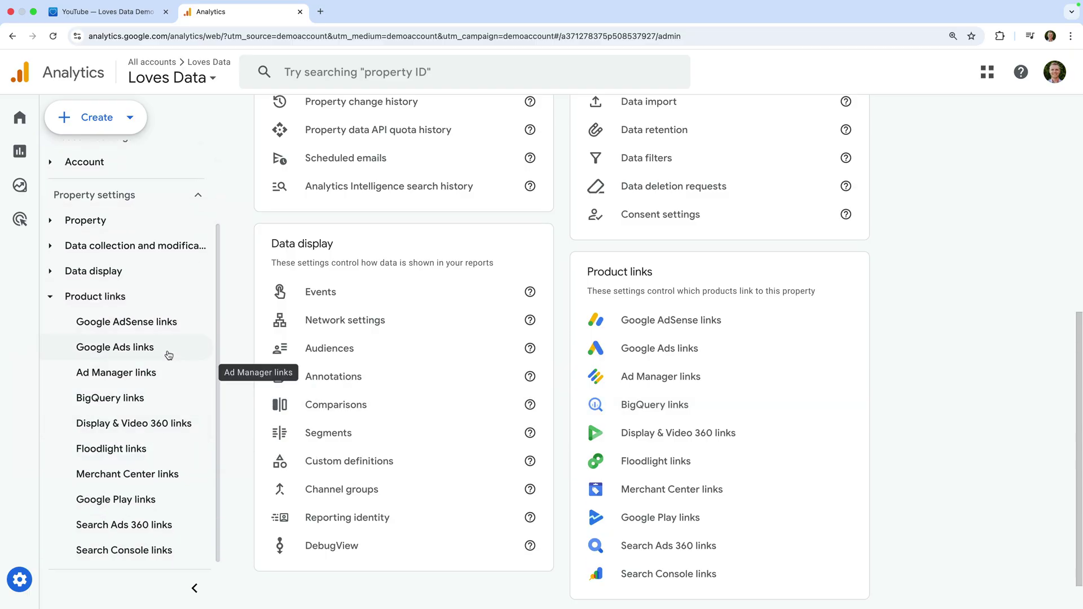
# Go to Google Ads links under Product links, which shows no links yet
pyautogui.click(168, 354)
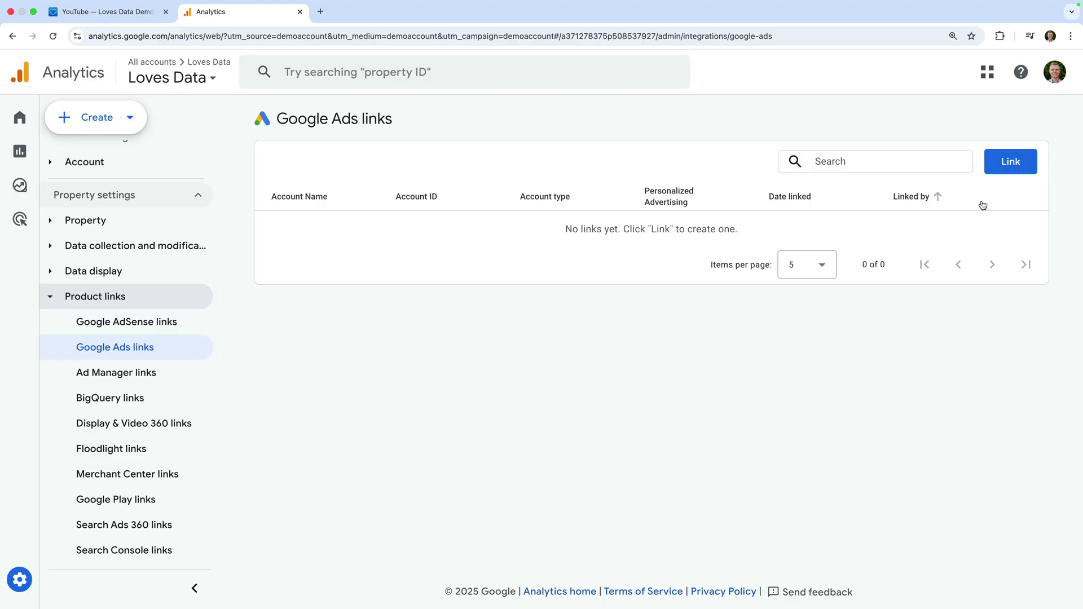
# Link the Loves Data Demo Google Ads account, keeping personalized advertising and Analytics access on
pyautogui.click(1023, 168)
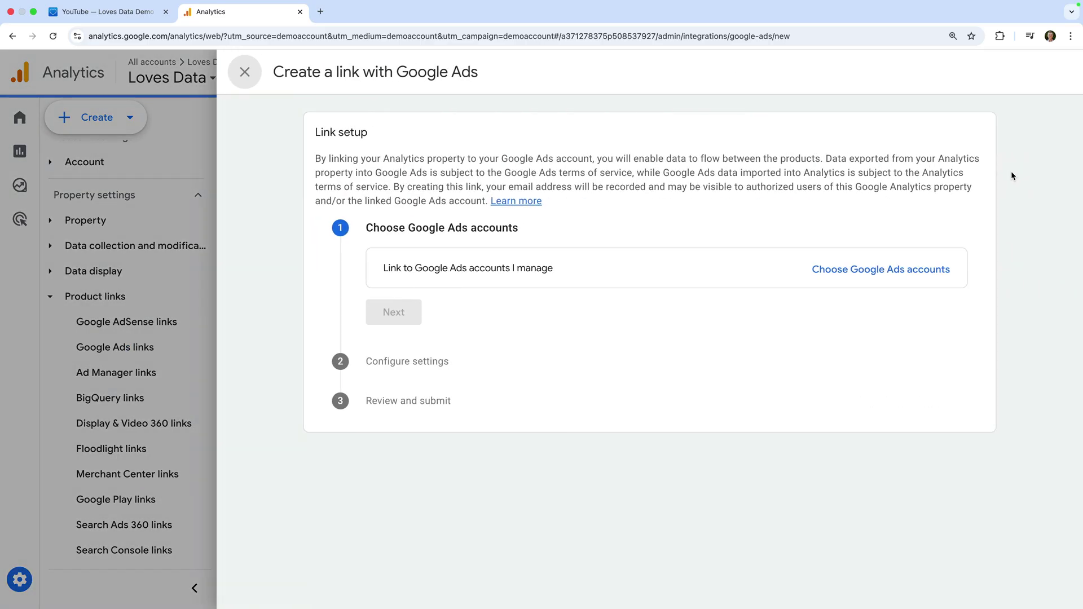
pyautogui.click(835, 278)
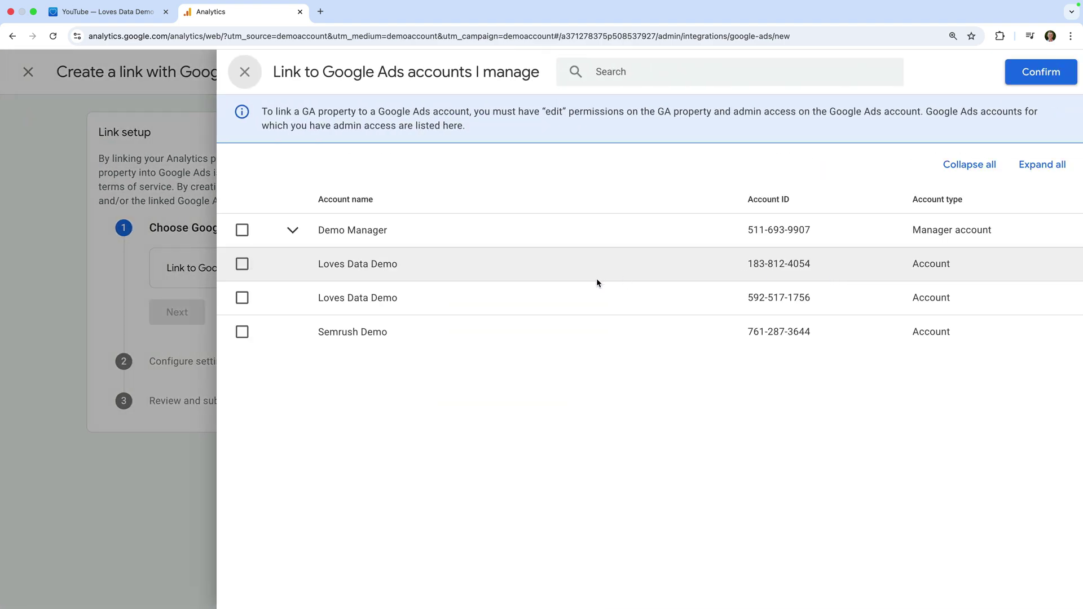
pyautogui.click(242, 264)
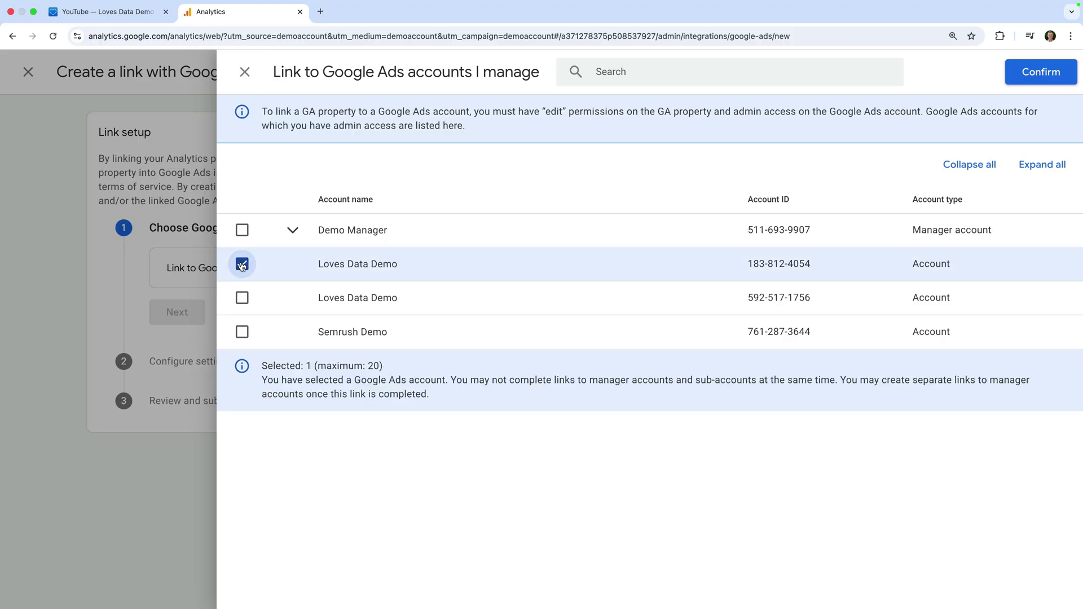
pyautogui.click(1018, 80)
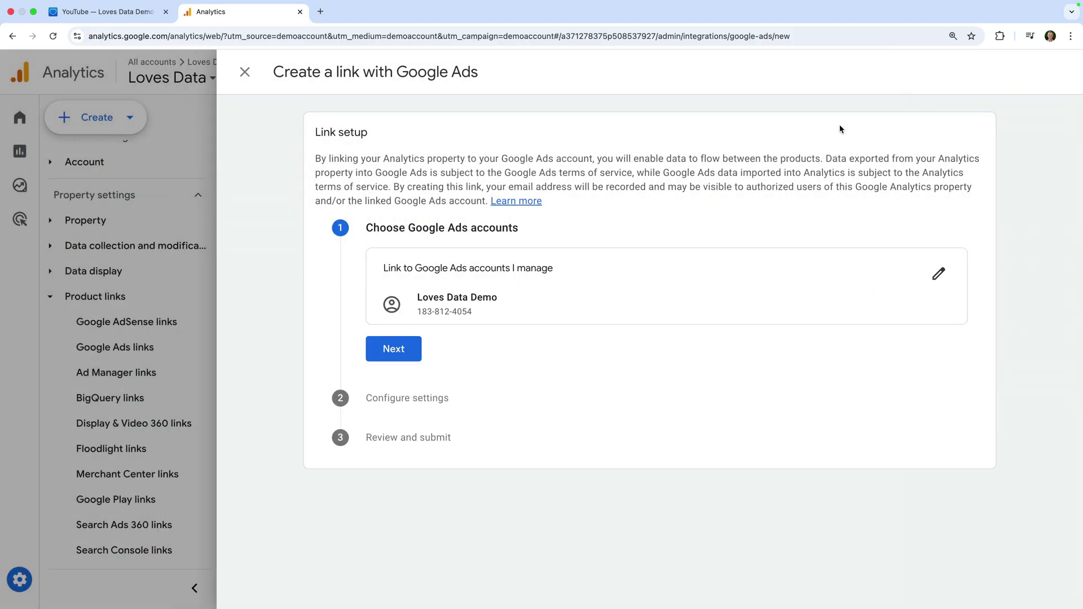
pyautogui.click(394, 349)
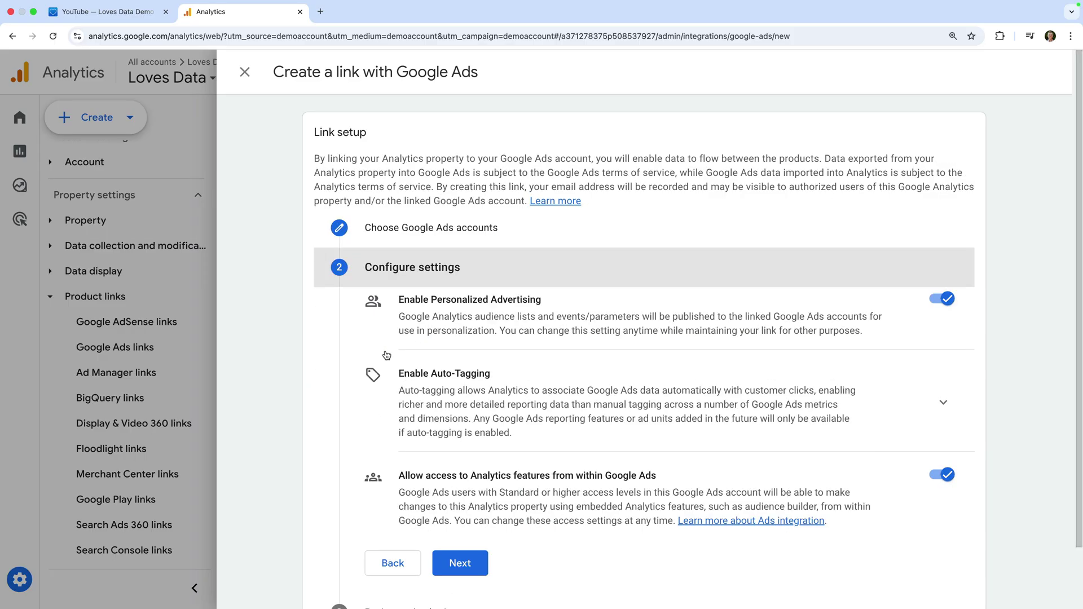
pyautogui.scroll(-3, 387, 355)
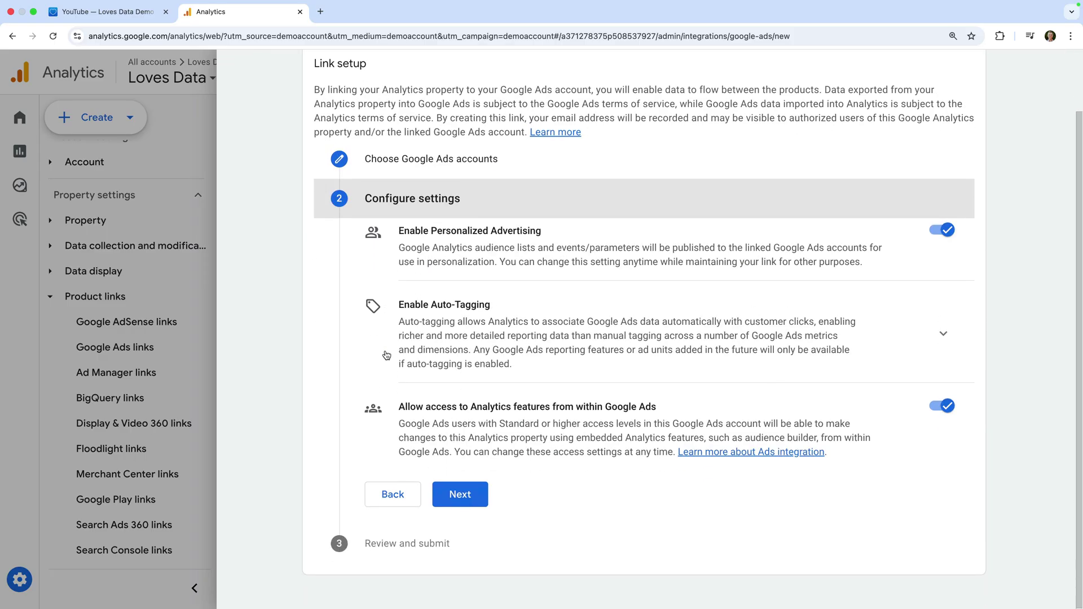
pyautogui.click(474, 495)
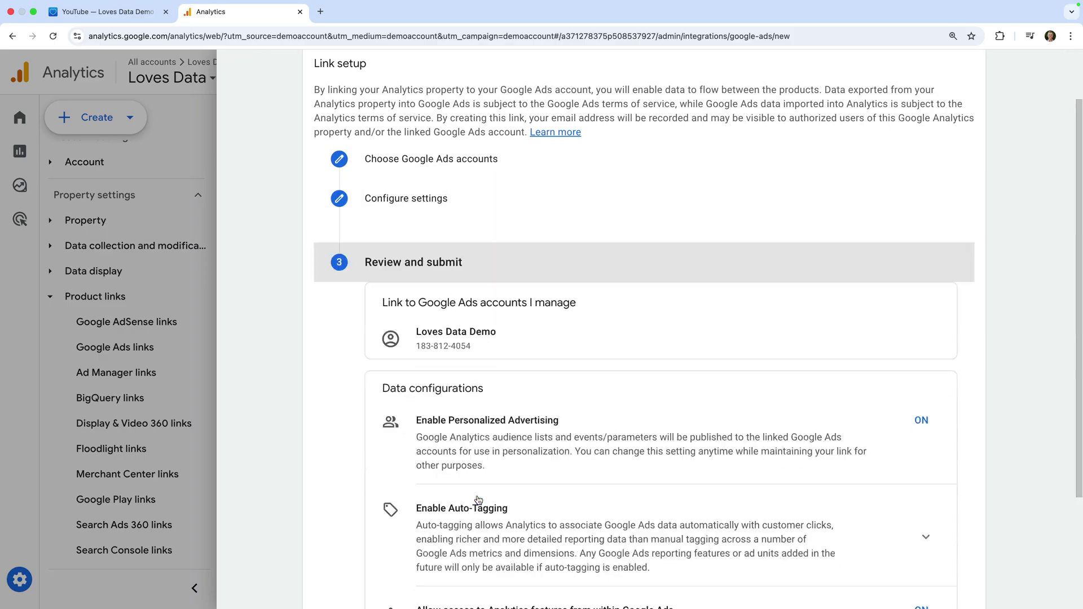
pyautogui.scroll(-5, 478, 500)
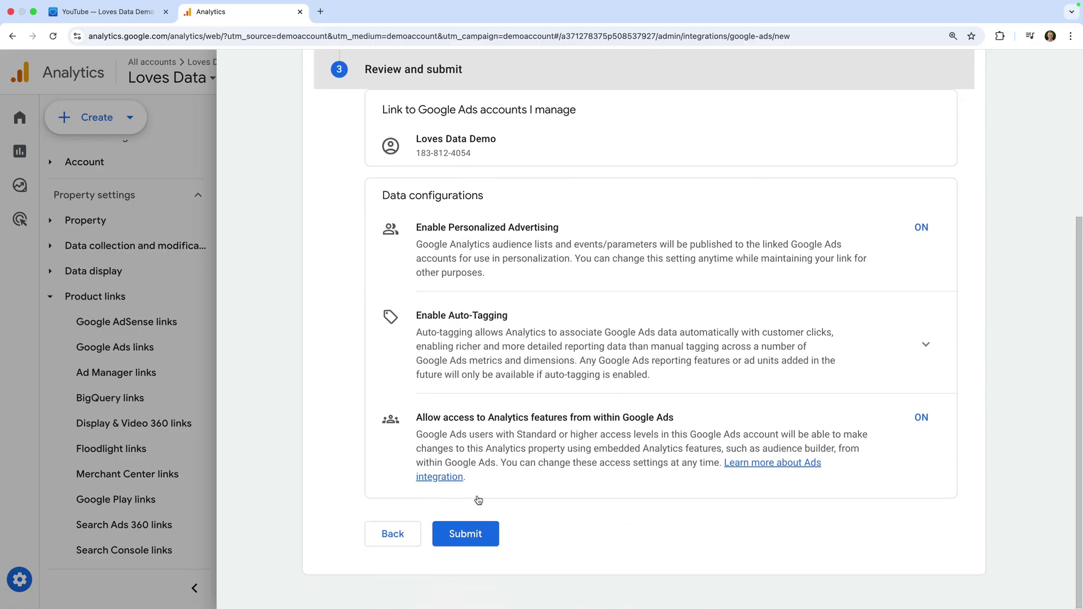
pyautogui.click(483, 532)
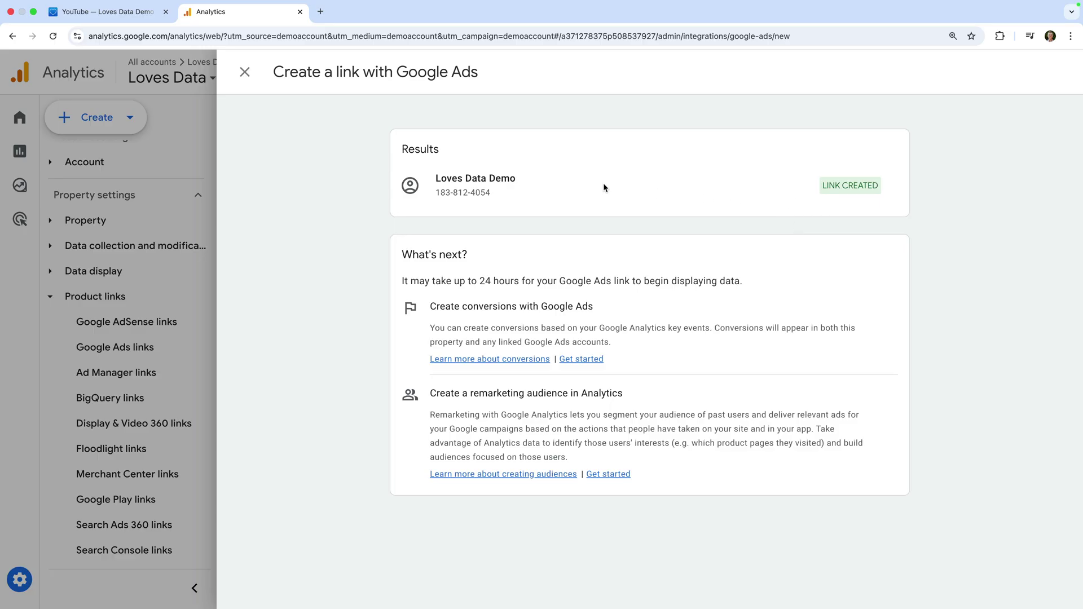
# Close the link results, then start a new link from the Search Console links page
pyautogui.click(245, 71)
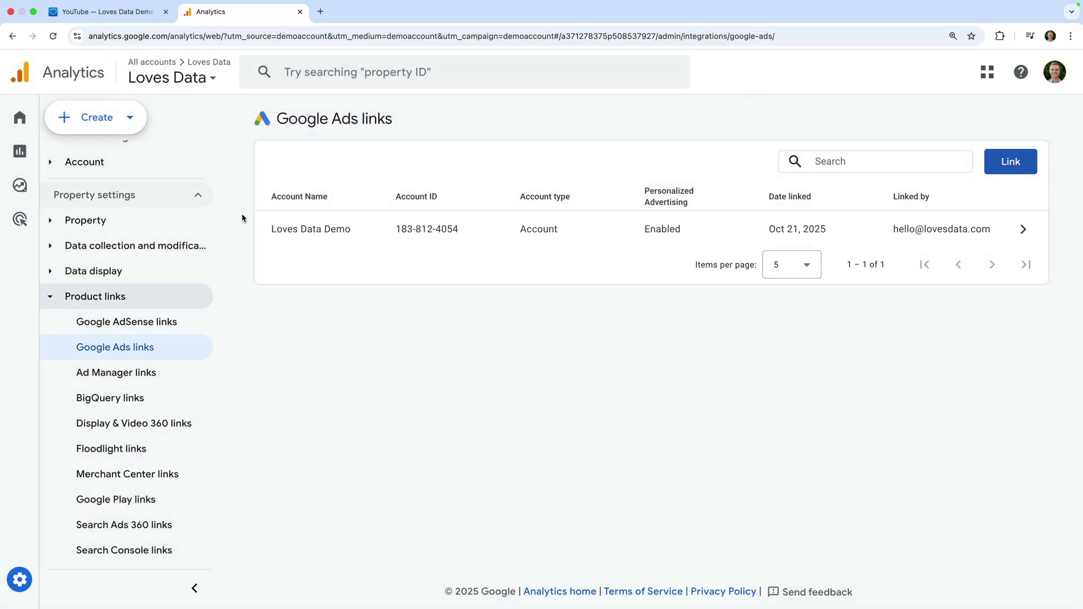
pyautogui.click(126, 555)
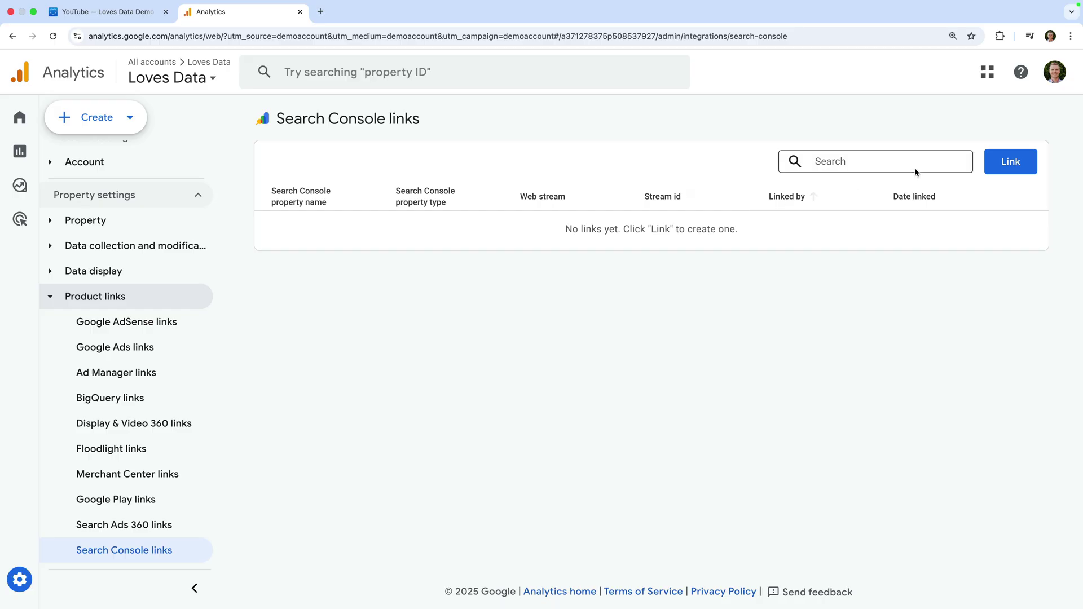
pyautogui.click(997, 163)
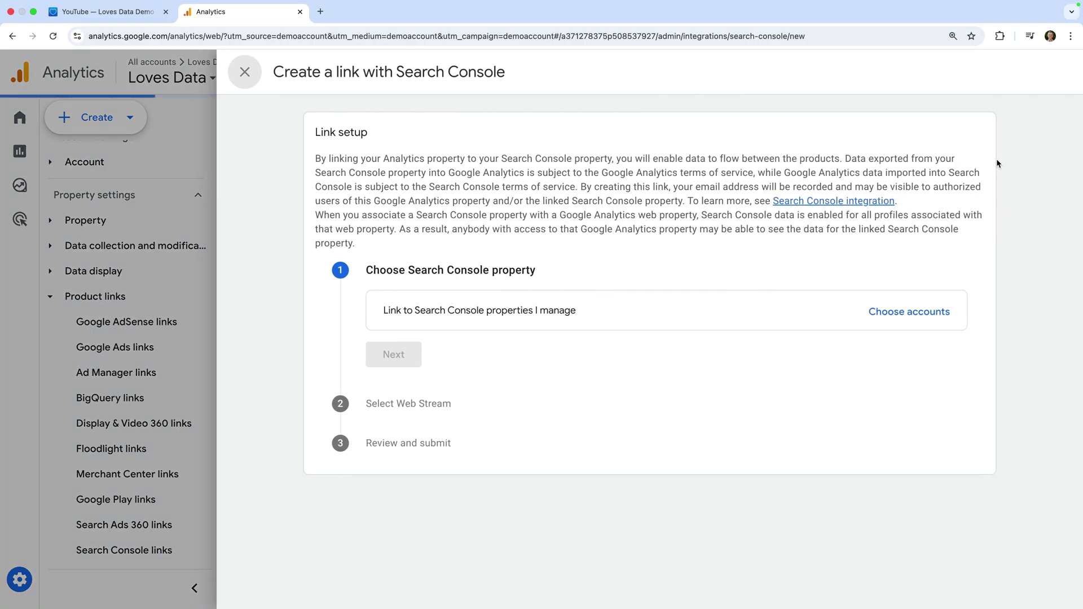
# Choose lovesdata-test-two.com as the Search Console property to link
pyautogui.click(891, 321)
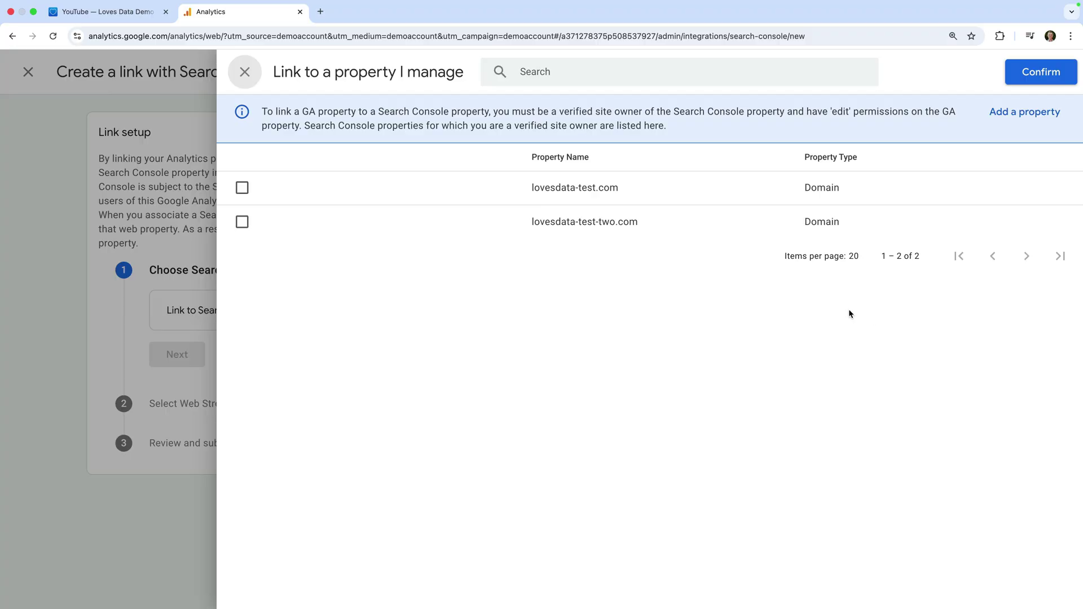
pyautogui.click(242, 223)
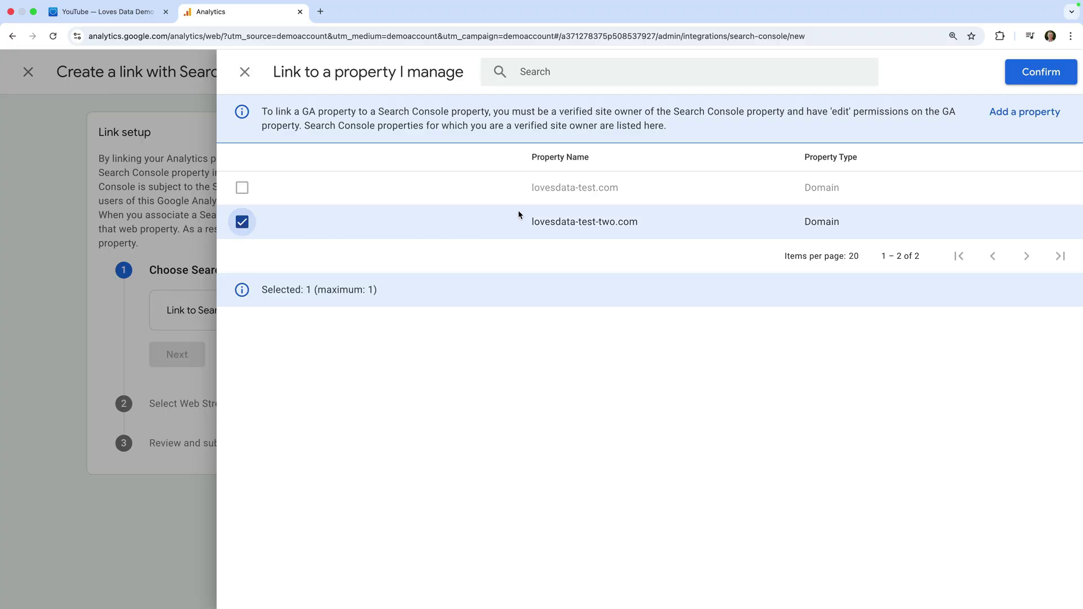
pyautogui.click(1021, 74)
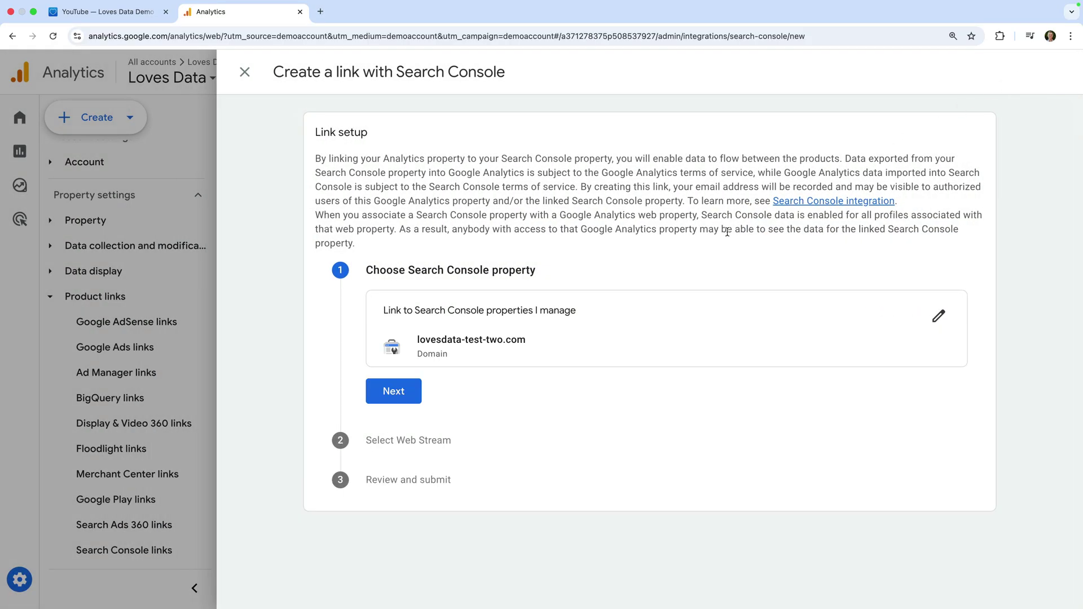
pyautogui.click(417, 391)
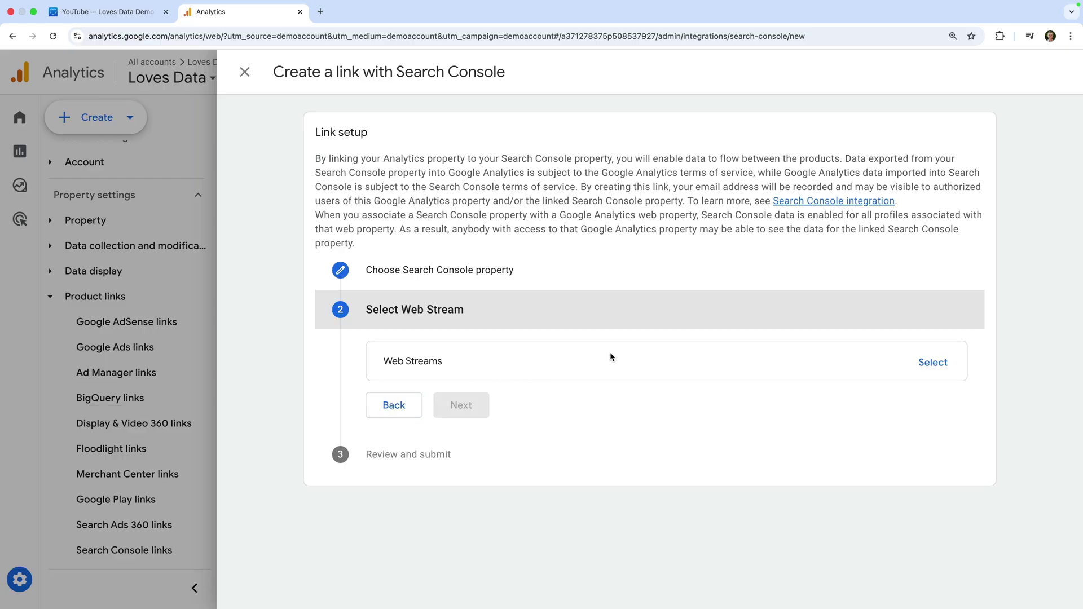
# Select the Loves Data Website web stream and submit the Search Console link
pyautogui.click(925, 363)
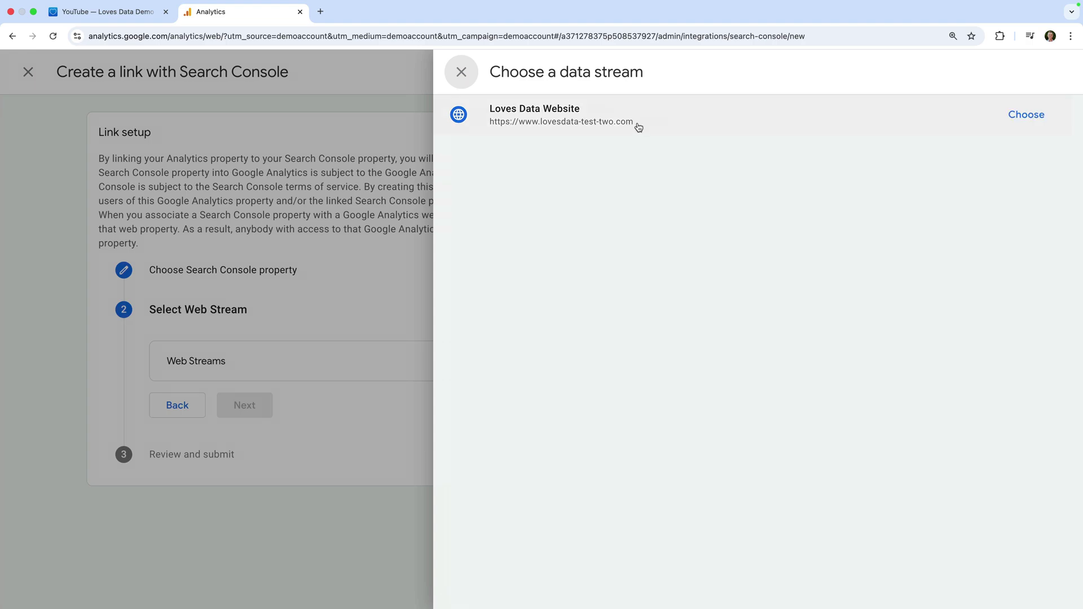
pyautogui.click(638, 127)
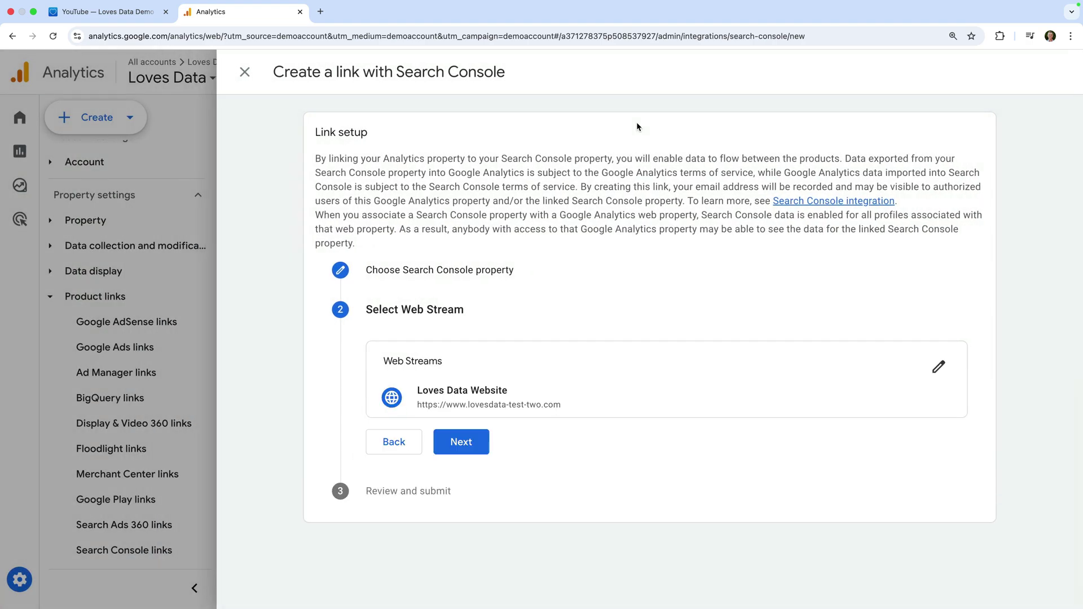
pyautogui.click(462, 442)
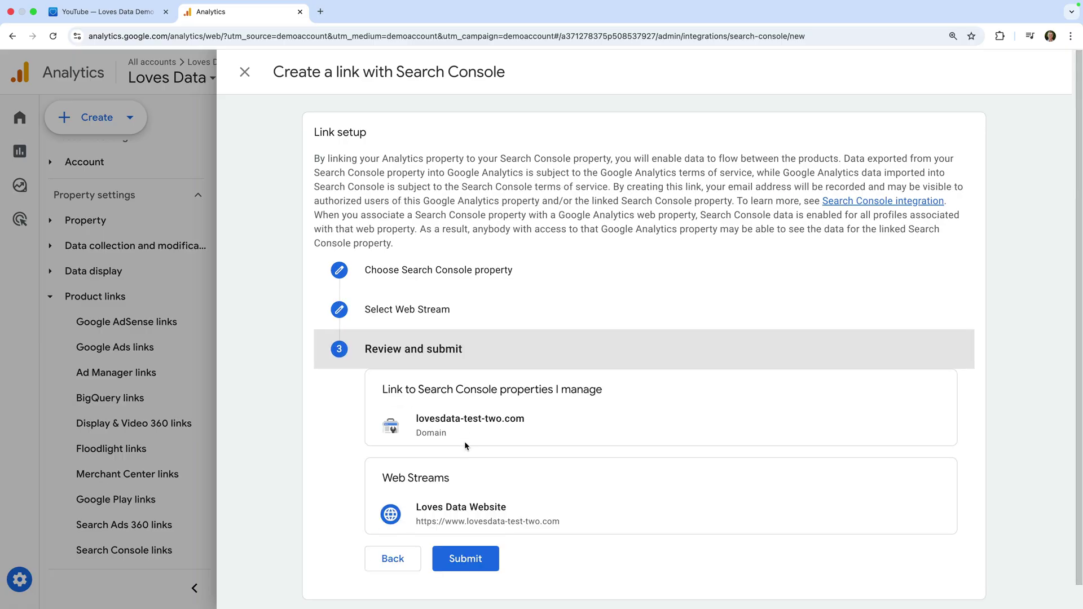
pyautogui.click(461, 558)
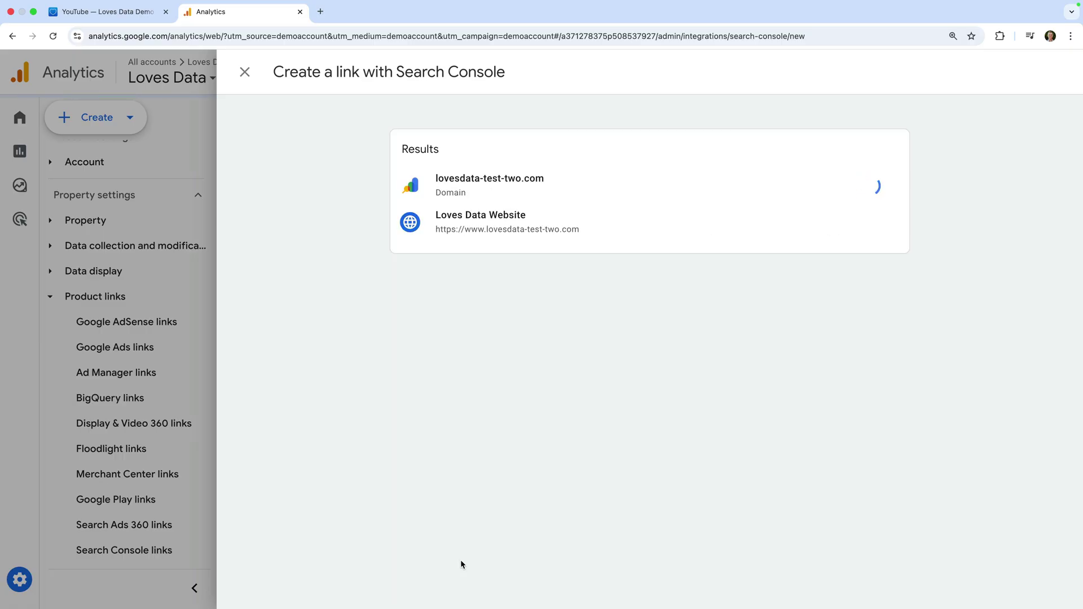